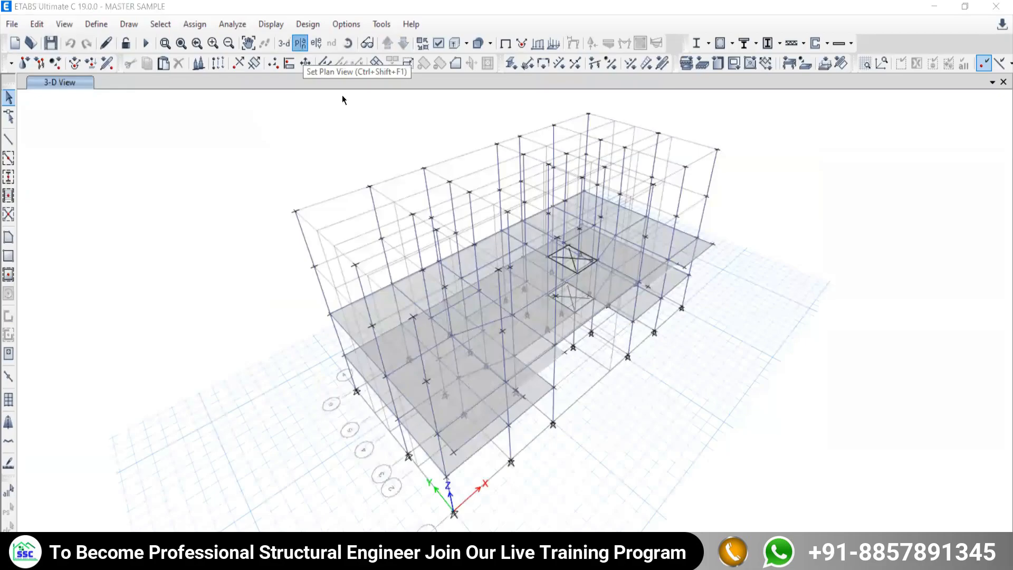
# Open the plan view of story level 1ST
pyautogui.click(429, 264)
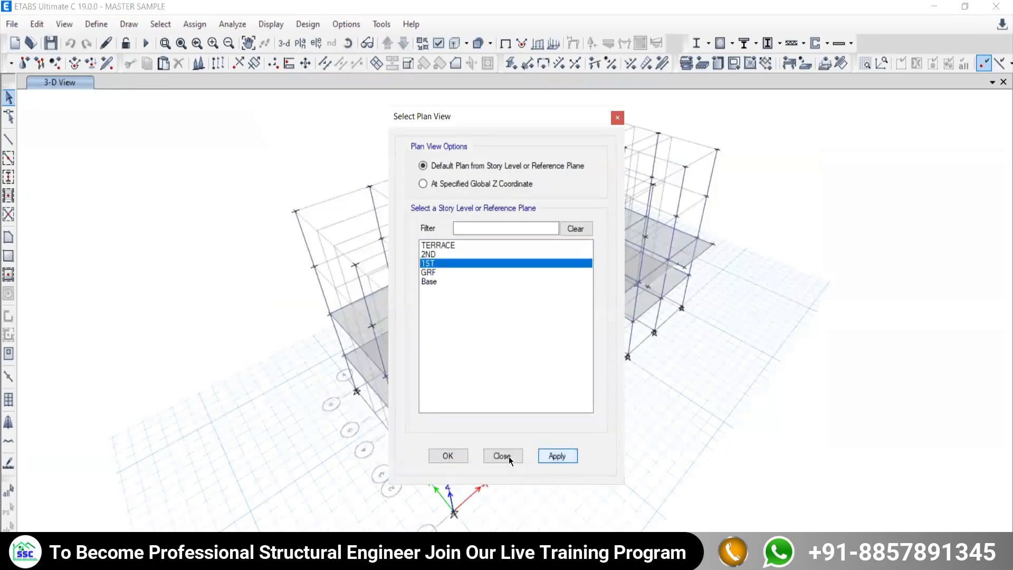
pyautogui.click(509, 457)
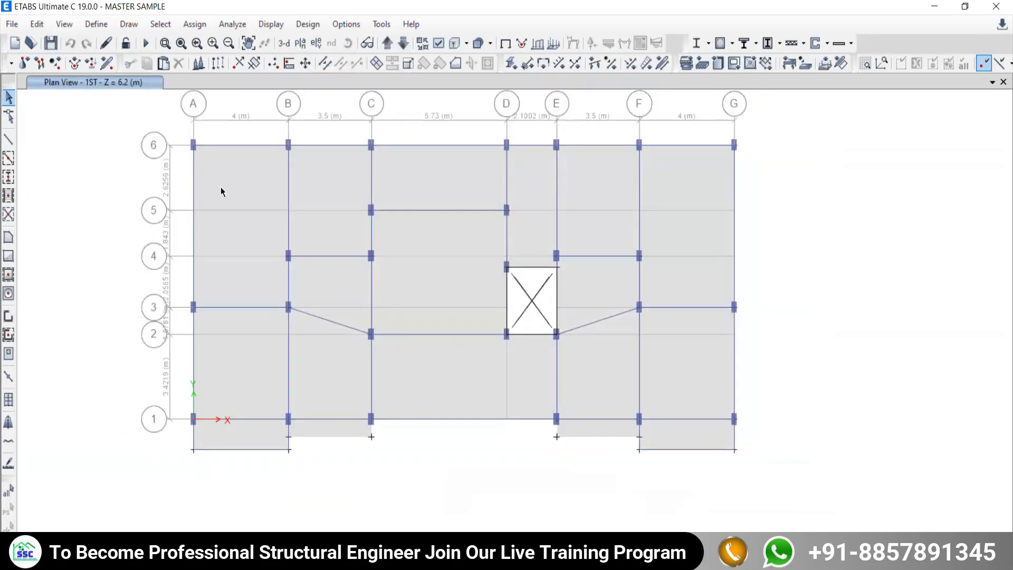
pyautogui.click(235, 207)
pyautogui.click(327, 206)
pyautogui.click(422, 182)
pyautogui.click(423, 265)
pyautogui.click(332, 278)
pyautogui.click(331, 388)
pyautogui.click(251, 416)
pyautogui.click(400, 392)
pyautogui.click(608, 356)
pyautogui.click(598, 285)
pyautogui.click(593, 247)
pyautogui.click(677, 245)
pyautogui.click(680, 380)
pyautogui.click(673, 437)
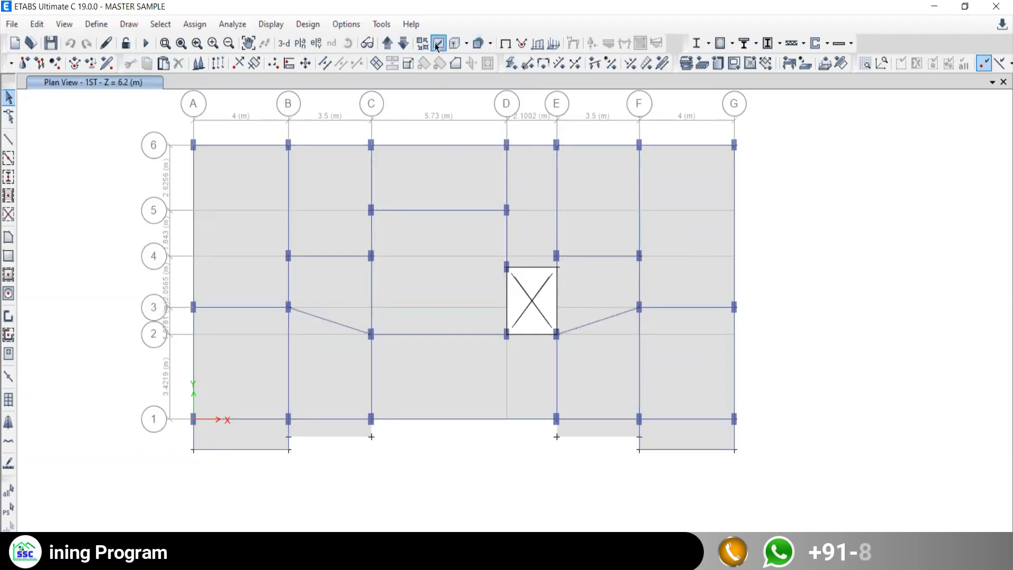
# Hide the columns in the 1ST plan view and window-select all beams and slabs of the floor
pyautogui.click(478, 43)
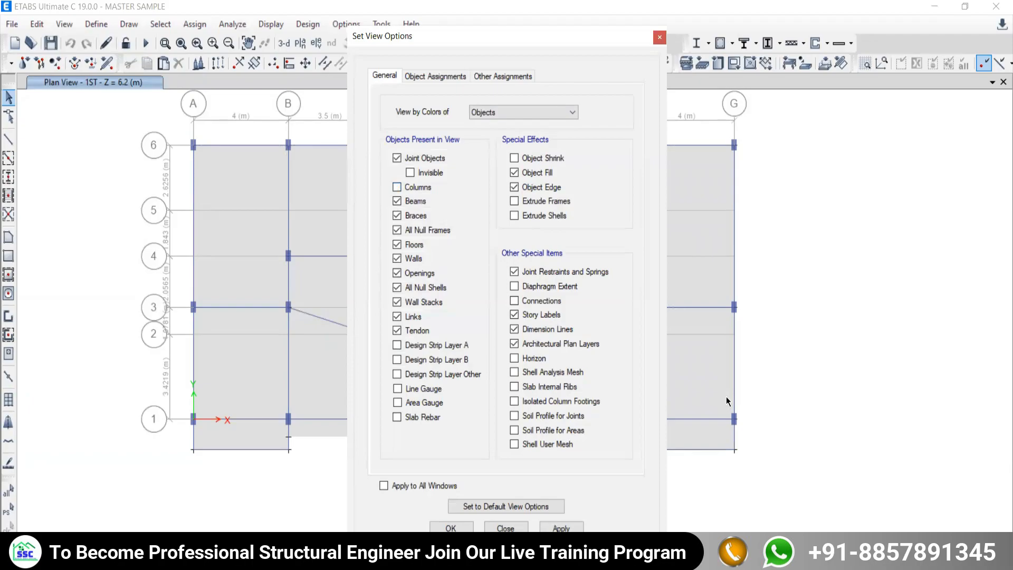
pyautogui.click(506, 528)
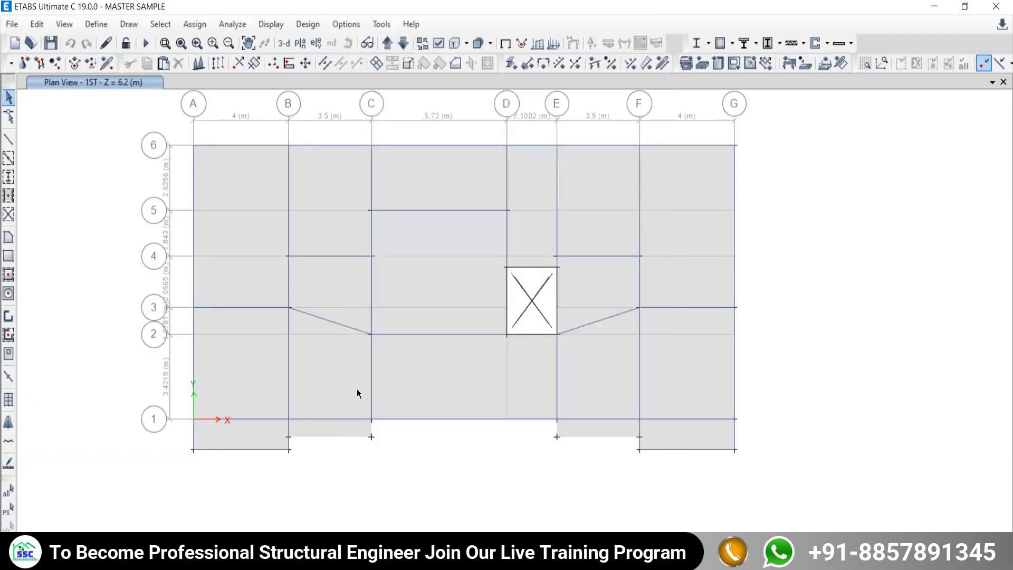
pyautogui.scroll(-3, 575, 306)
pyautogui.scroll(3, 538, 313)
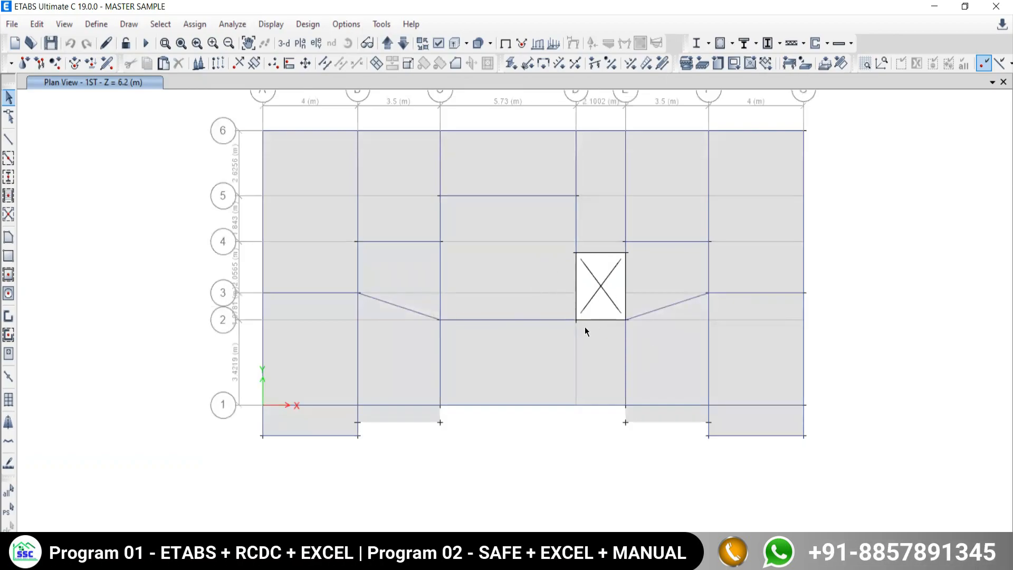
pyautogui.scroll(-3, 567, 328)
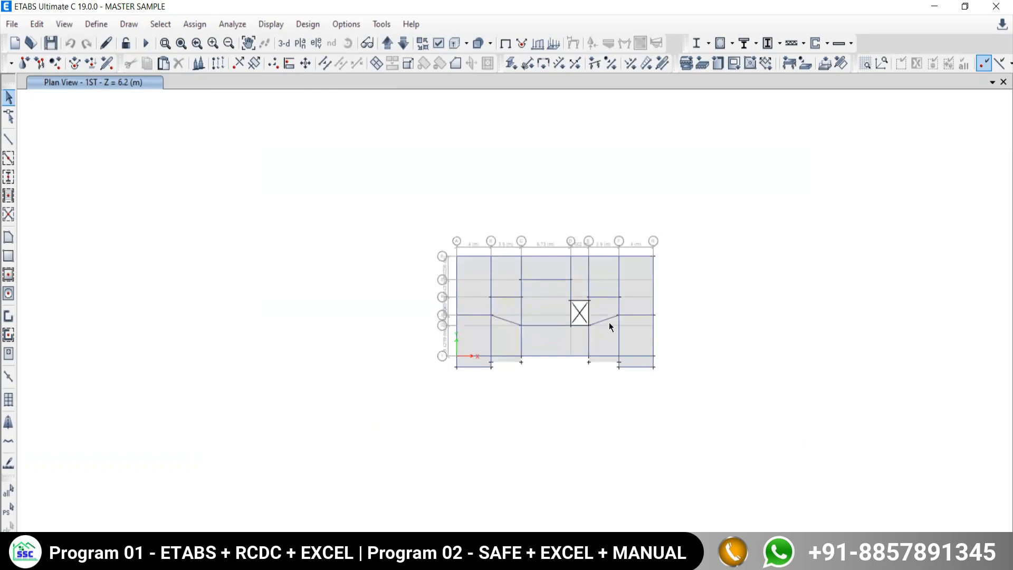
pyautogui.moveTo(356, 213); pyautogui.dragTo(751, 428)
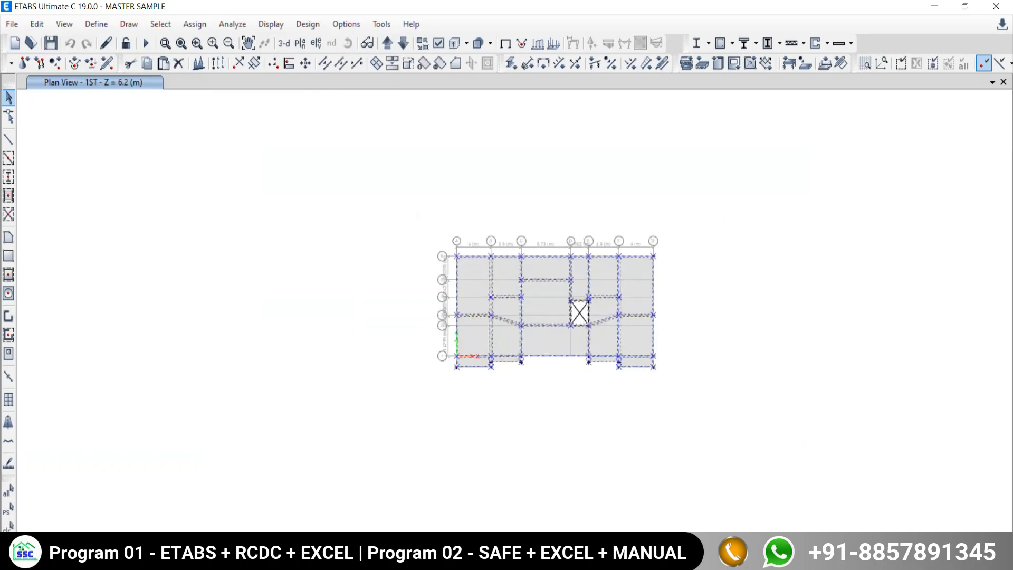
pyautogui.scroll(3, 587, 373)
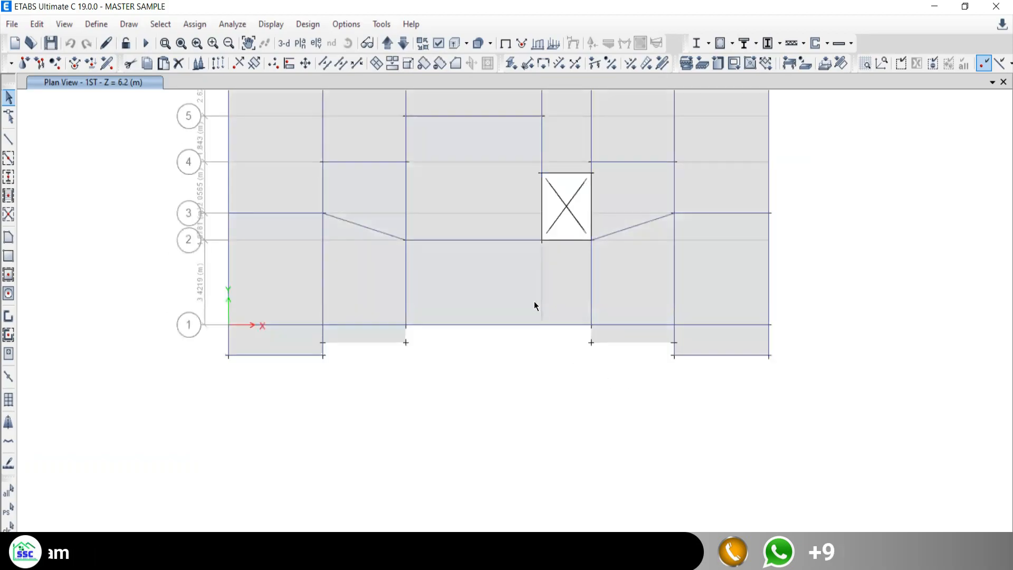
pyautogui.moveTo(526, 304); pyautogui.dragTo(518, 423, button='middle')
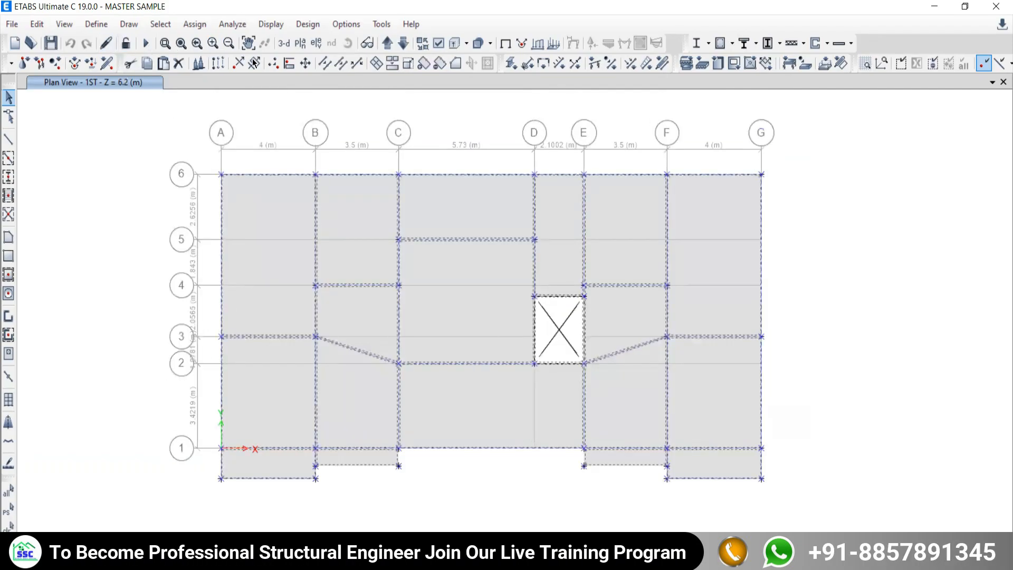
# Replicate the selected 1ST floor beams and slabs onto story 2ND
pyautogui.click(231, 64)
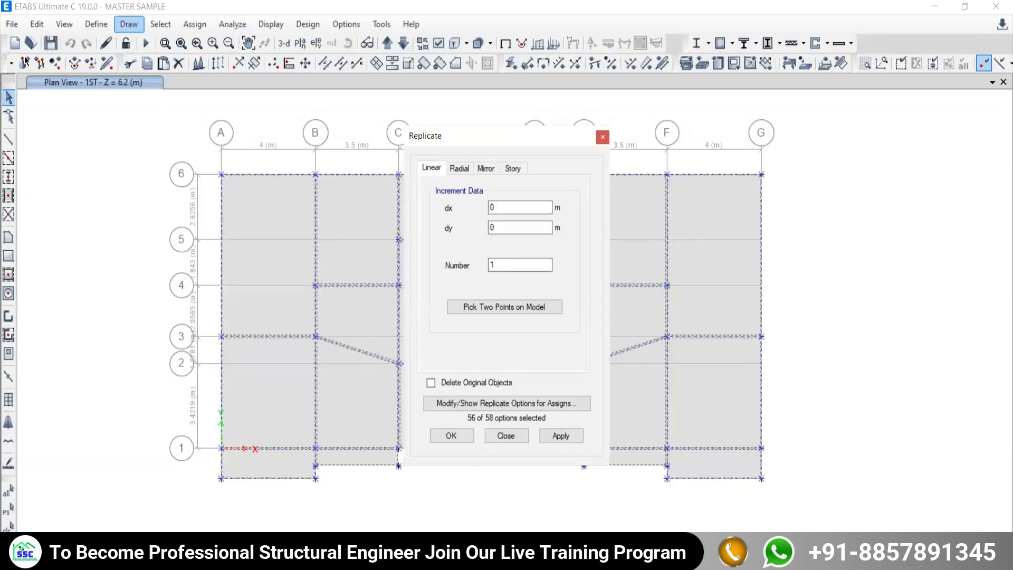
pyautogui.click(600, 139)
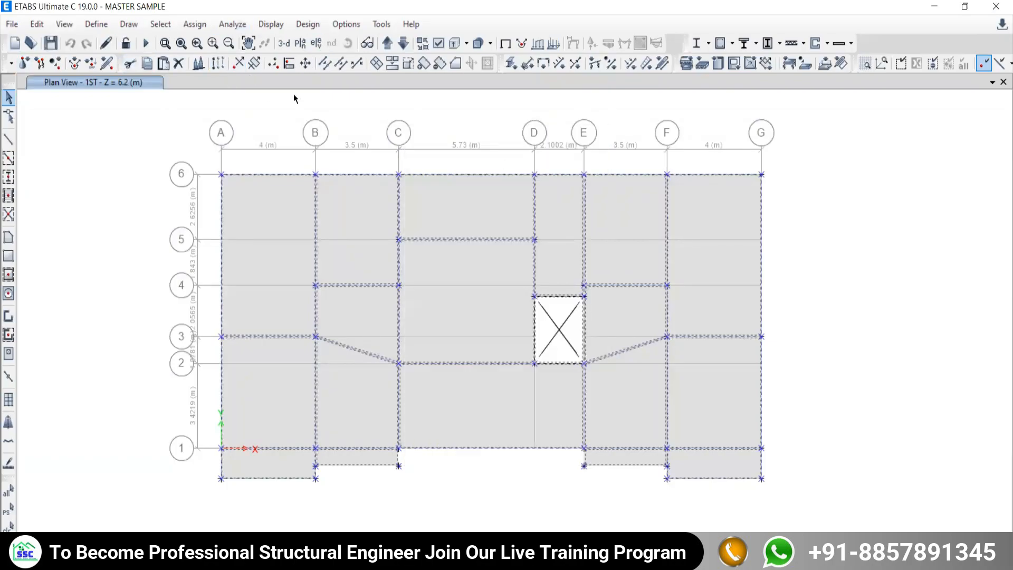
pyautogui.click(39, 25)
pyautogui.click(39, 25)
pyautogui.click(34, 24)
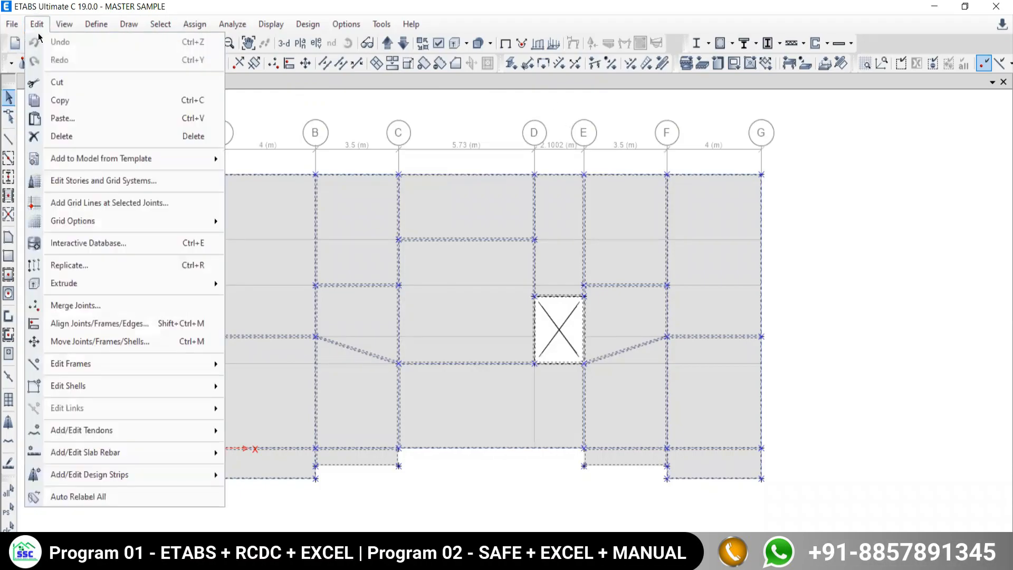
pyautogui.click(69, 266)
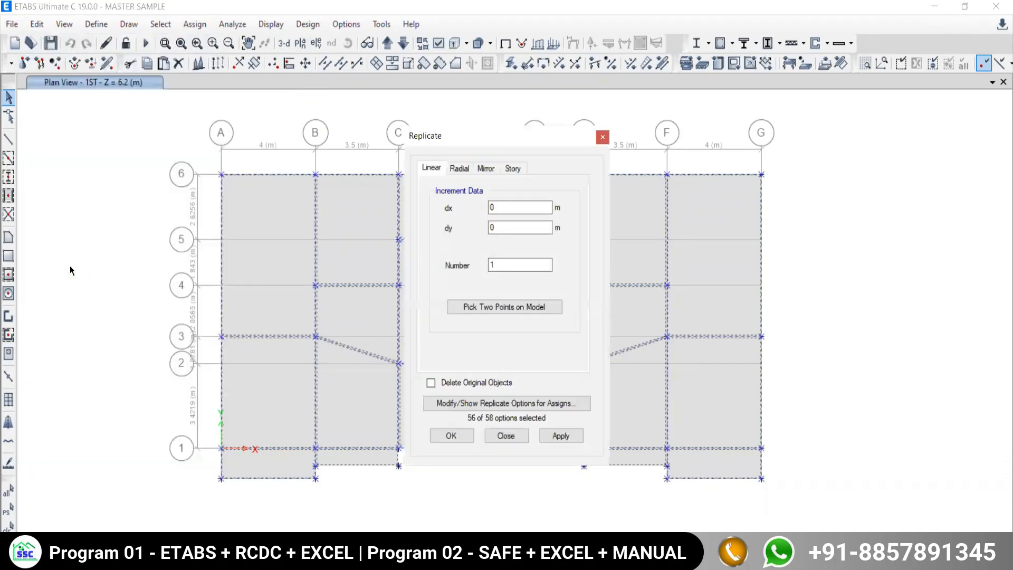
pyautogui.click(513, 171)
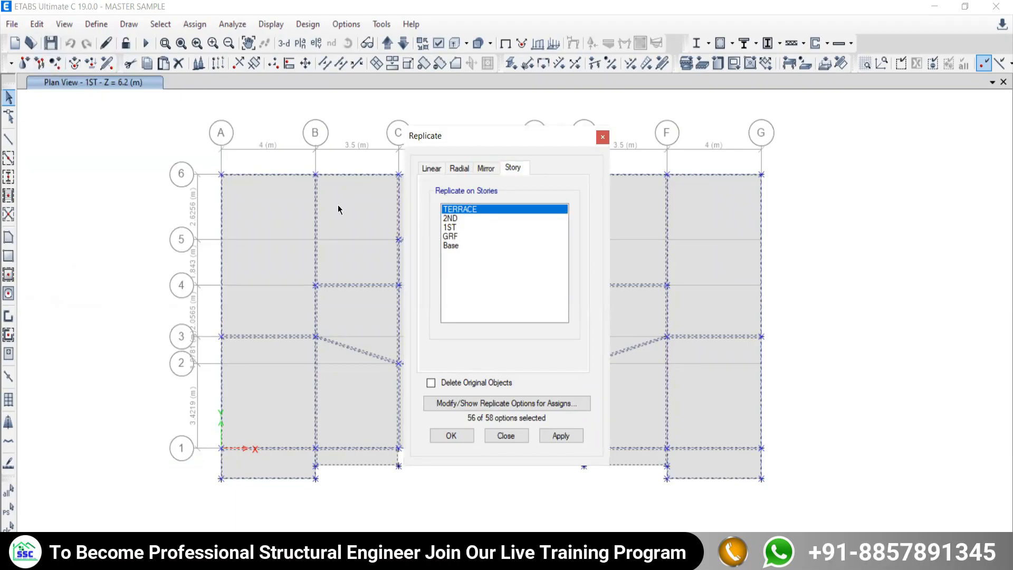
pyautogui.click(449, 221)
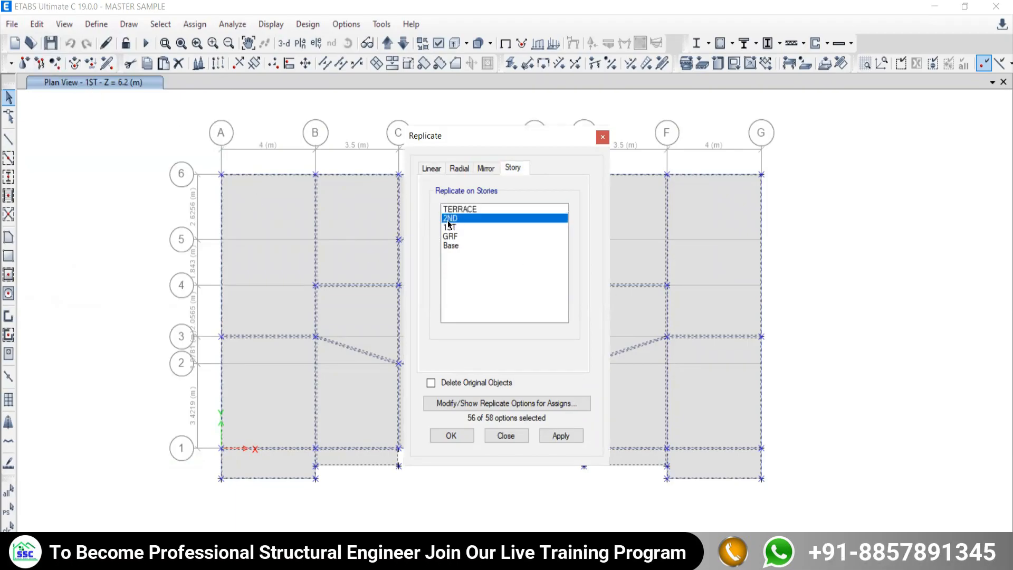
pyautogui.click(560, 436)
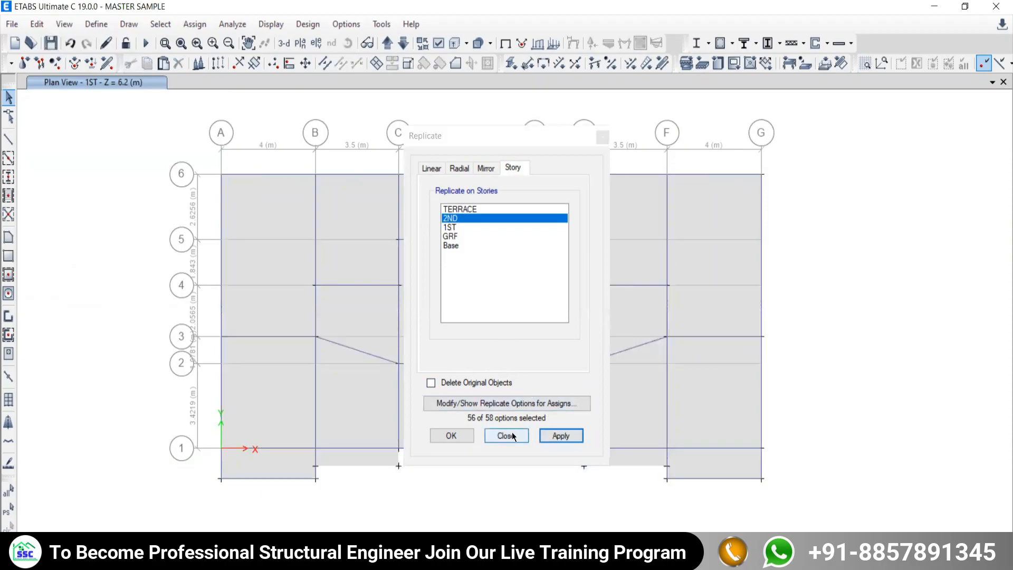
pyautogui.click(510, 435)
# Go up to the 2ND story plan and display the columns again
pyautogui.click(386, 44)
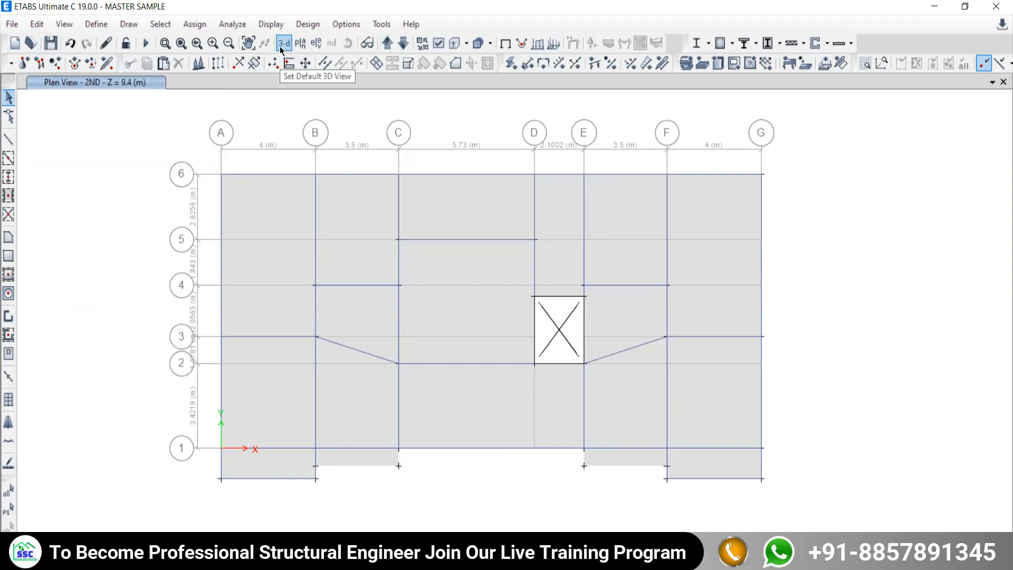
pyautogui.click(438, 44)
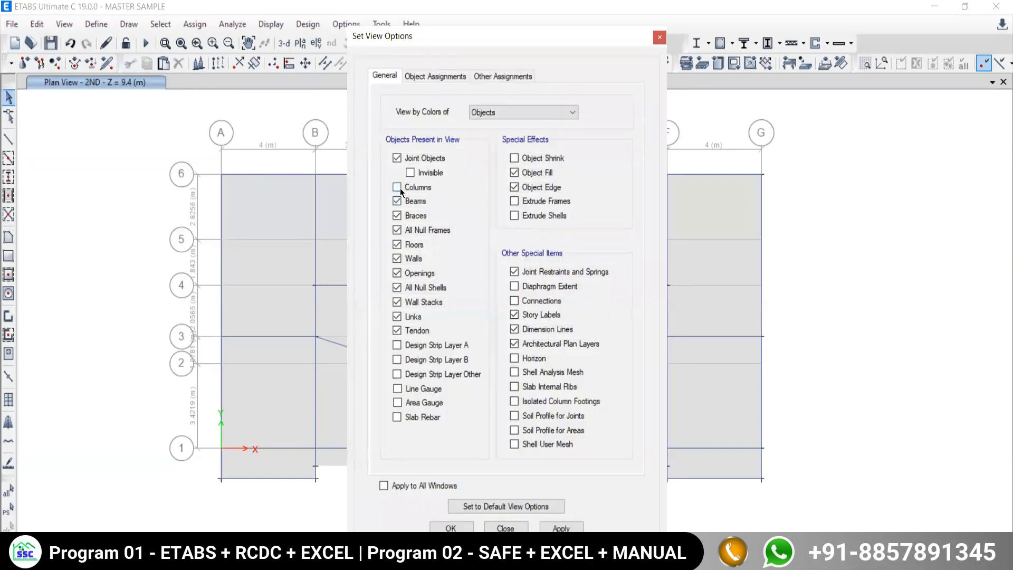
pyautogui.click(561, 528)
pyautogui.click(506, 527)
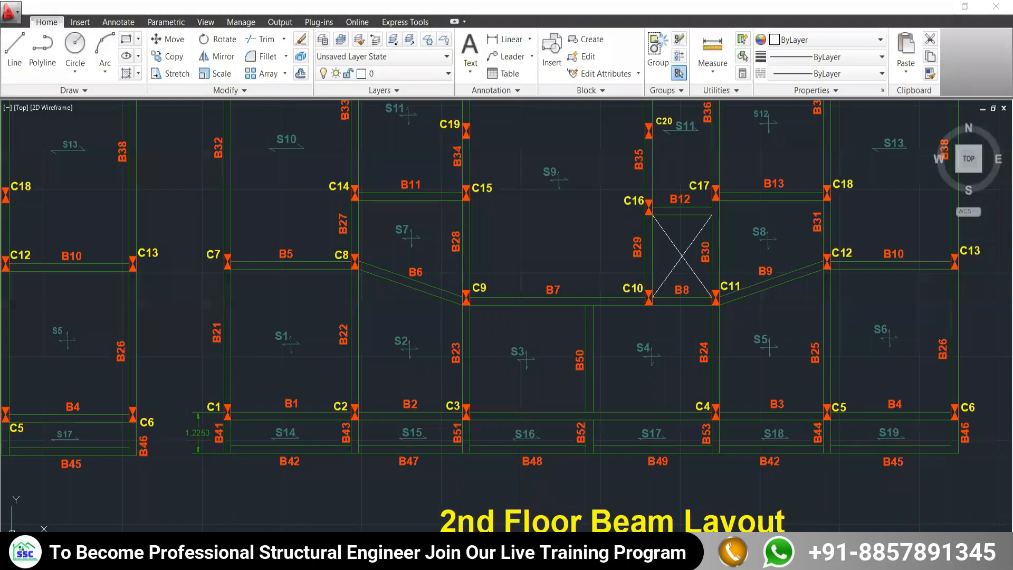
# Compare the floor beam layouts in AutoCAD, and in the ETABS 2ND plan delete the two small projecting slabs between grids B-C and E-F
pyautogui.scroll(-5, 448, 351)
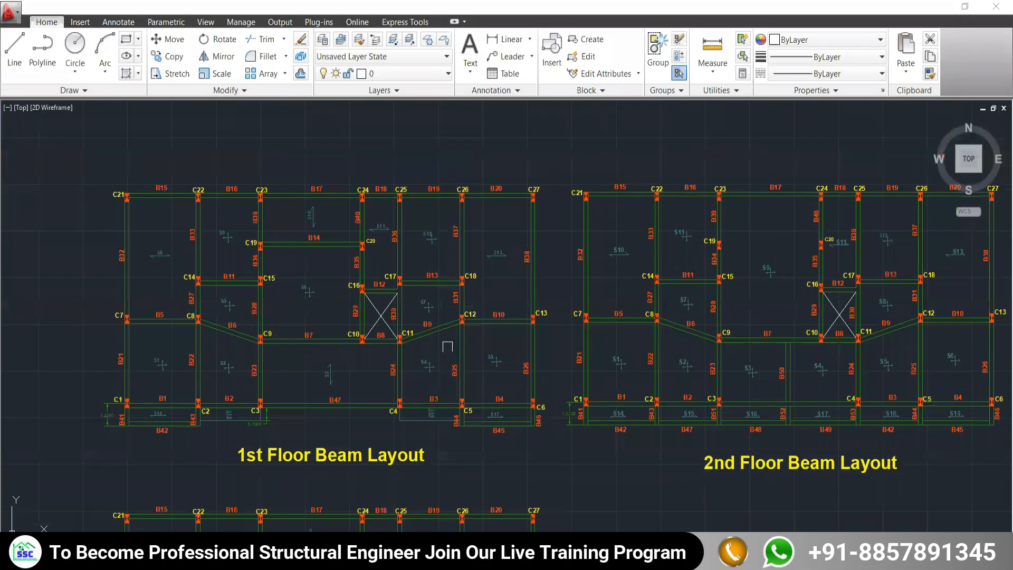
pyautogui.scroll(3, 448, 351)
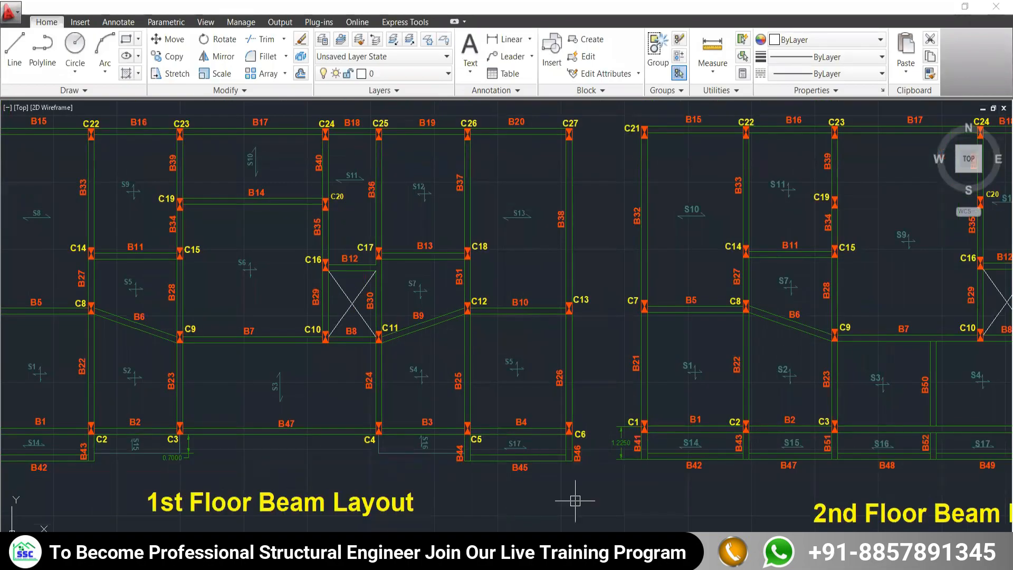
pyautogui.moveTo(575, 501); pyautogui.dragTo(402, 448, button='middle')
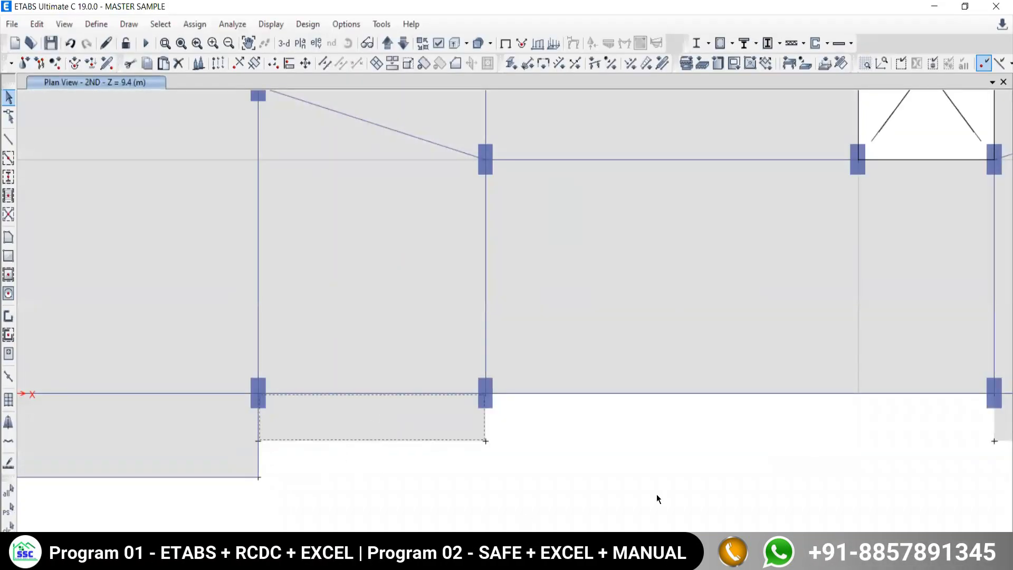
pyautogui.moveTo(666, 391); pyautogui.dragTo(235, 332, button='middle')
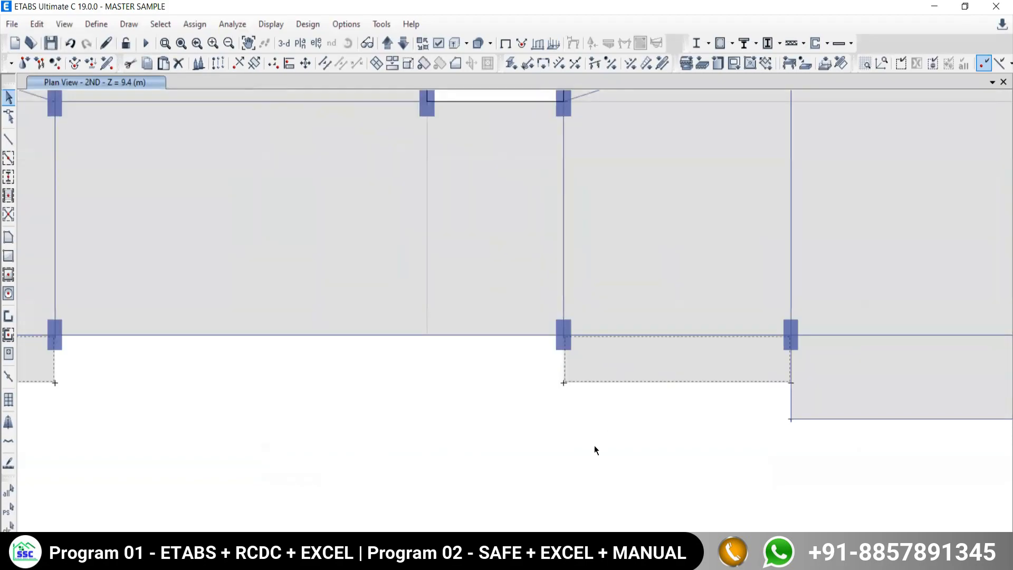
pyautogui.press('Delete')
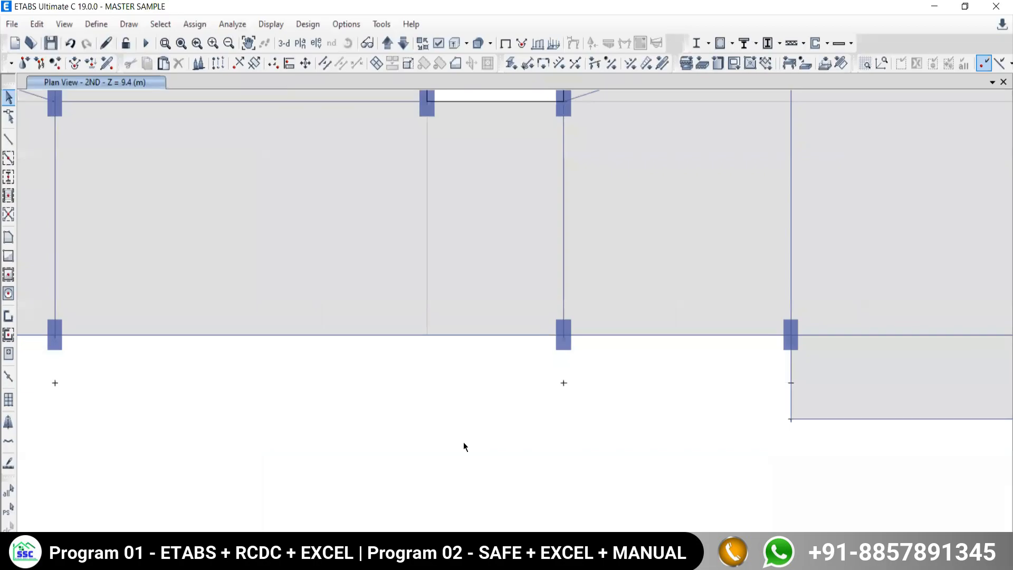
pyautogui.press('F3')
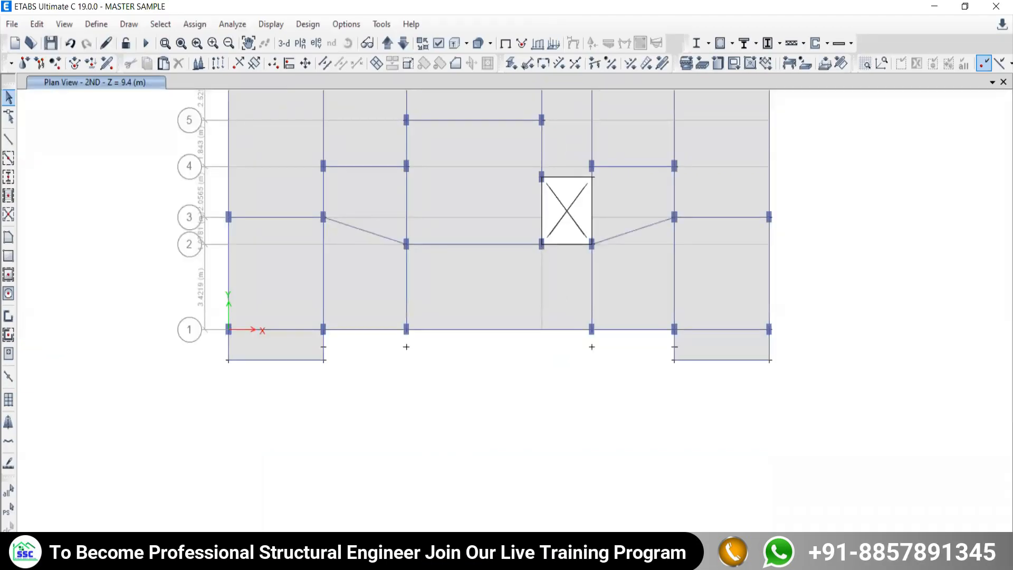
# Check the 2nd Floor Beam Layout's balcony beams in AutoCAD, and delete the two leftover joints beyond grid line 1 at C and E in ETABS
pyautogui.hotkey('alt', 'Tab')
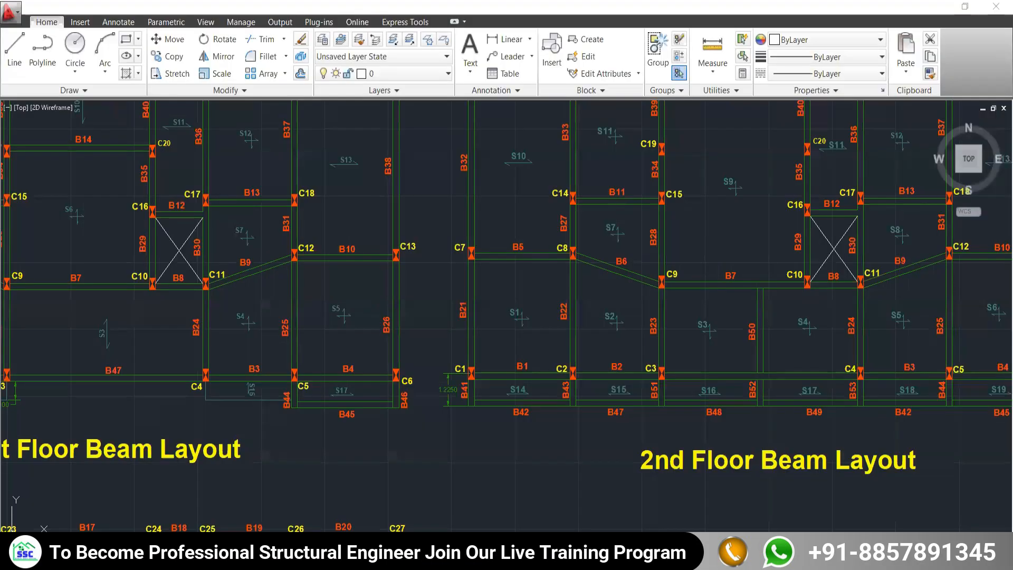
pyautogui.scroll(5, 741, 414)
pyautogui.scroll(-4, 454, 373)
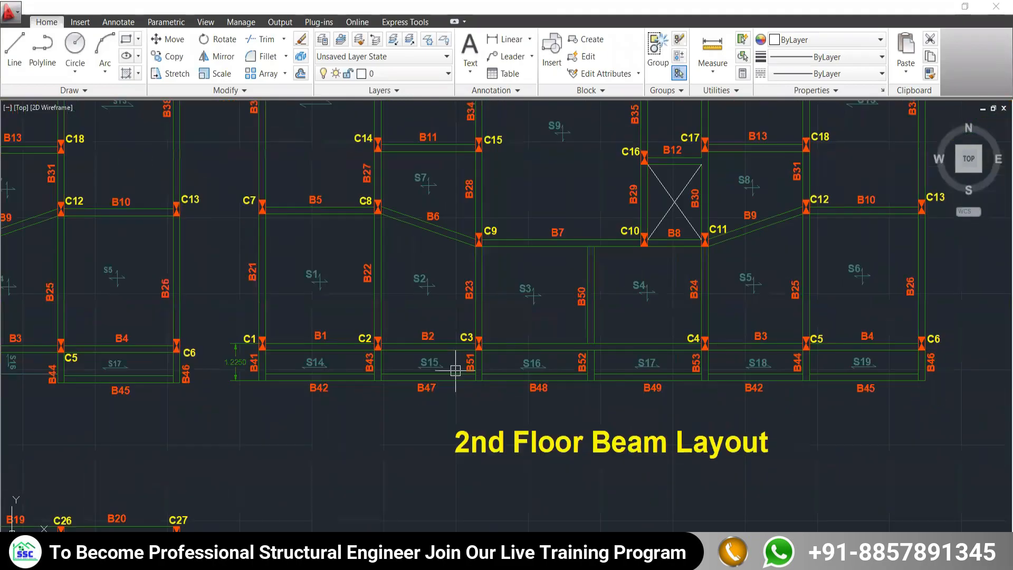
pyautogui.scroll(2, 443, 374)
pyautogui.moveTo(761, 364); pyautogui.dragTo(732, 368, button='middle')
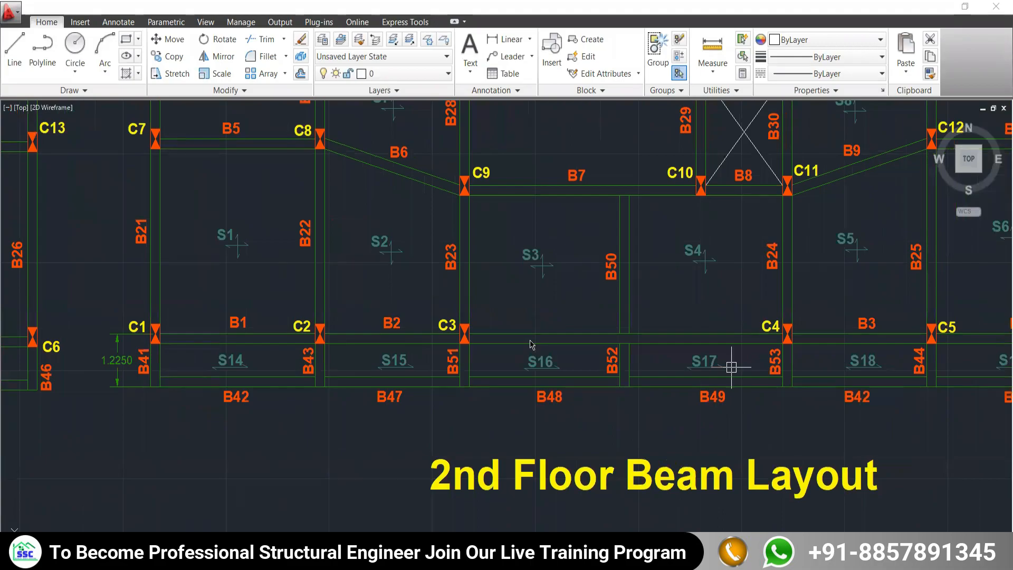
pyautogui.hotkey('alt', 'Tab')
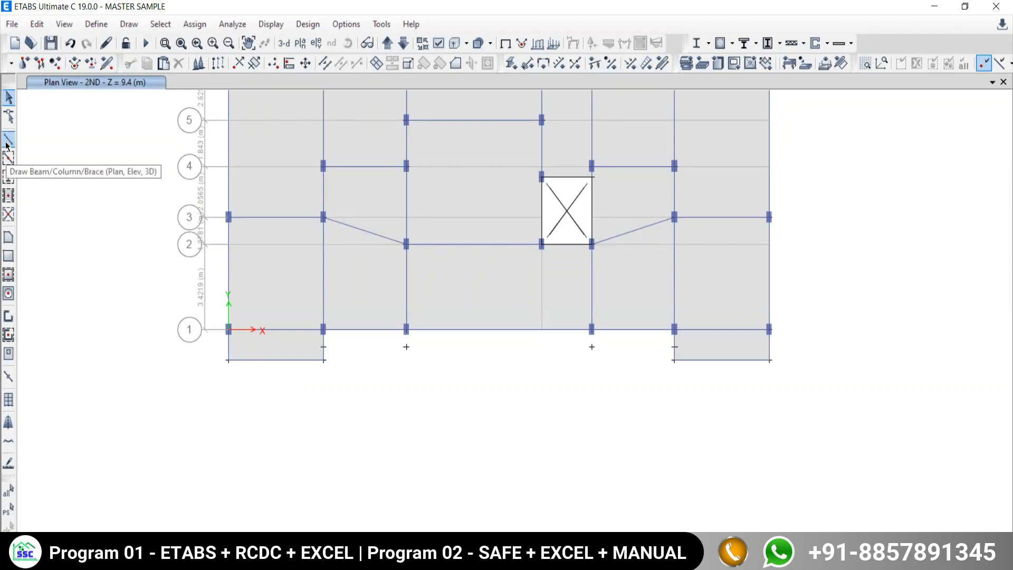
pyautogui.moveTo(619, 372); pyautogui.dragTo(372, 338)
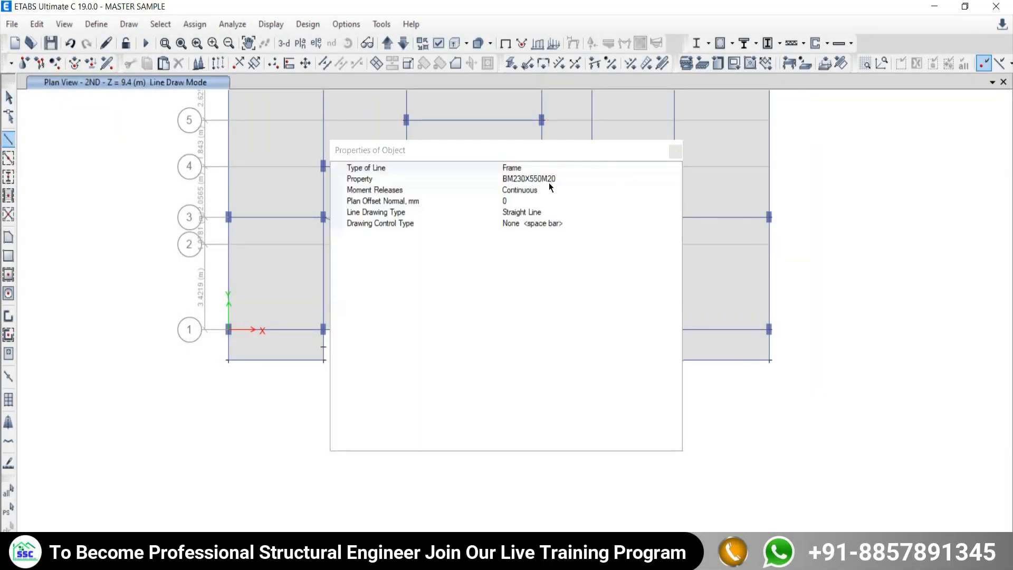
# Draw a BM230X550M20 beam along the balcony edge from the cantilever end at grid B to the one at grid F
pyautogui.click(675, 152)
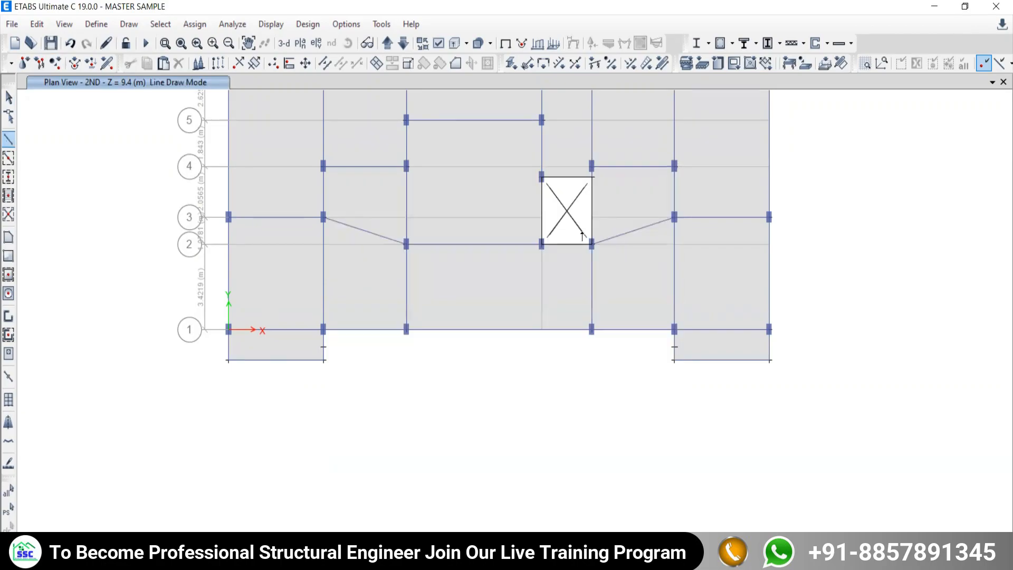
pyautogui.click(323, 361)
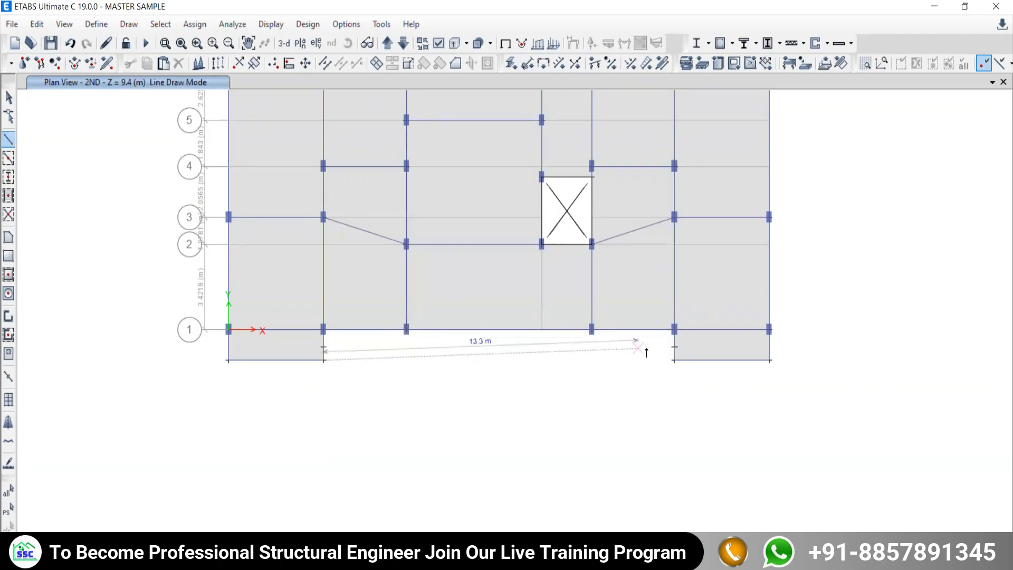
pyautogui.click(674, 360)
pyautogui.rightClick(674, 361)
pyautogui.click(591, 330)
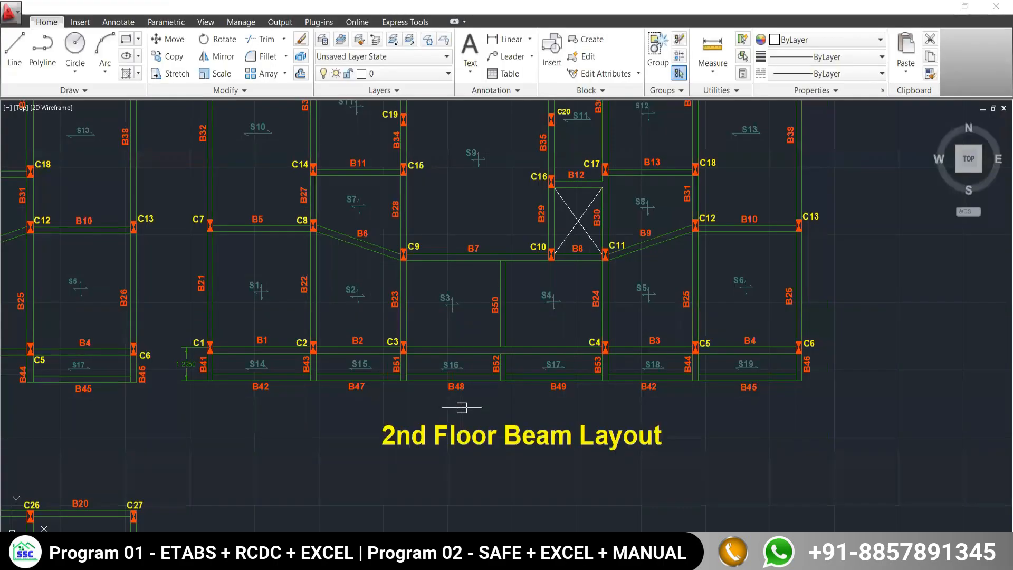
pyautogui.scroll(3, 460, 407)
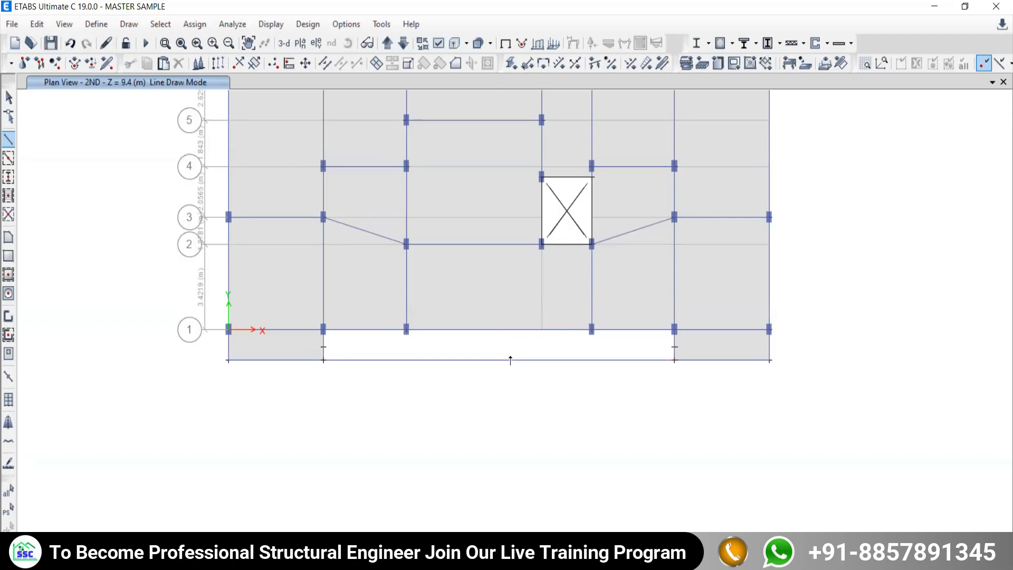
# Restart drawing frame lines with the beam section BM230X650M20
pyautogui.press('Escape')
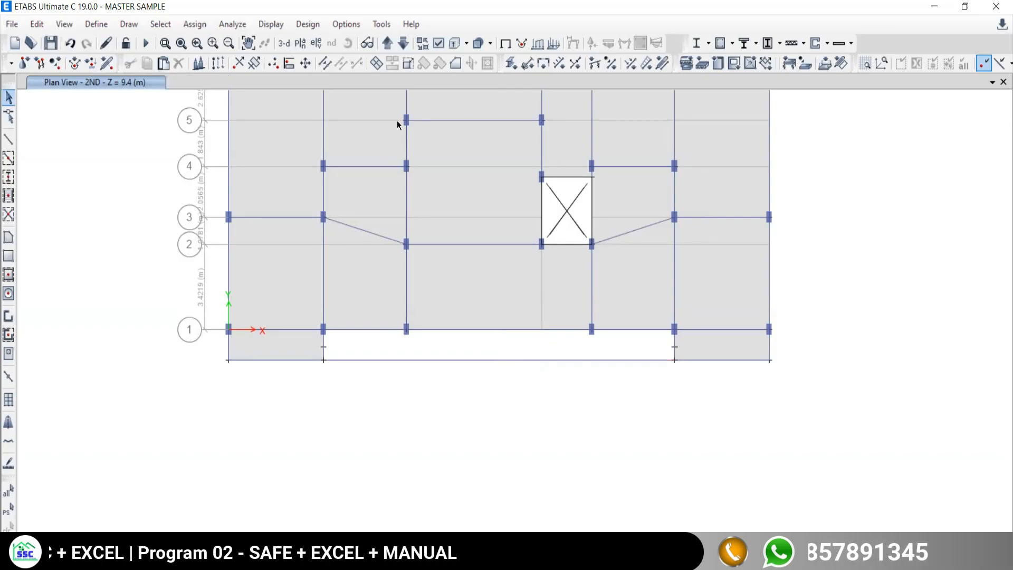
pyautogui.click(8, 139)
pyautogui.click(584, 181)
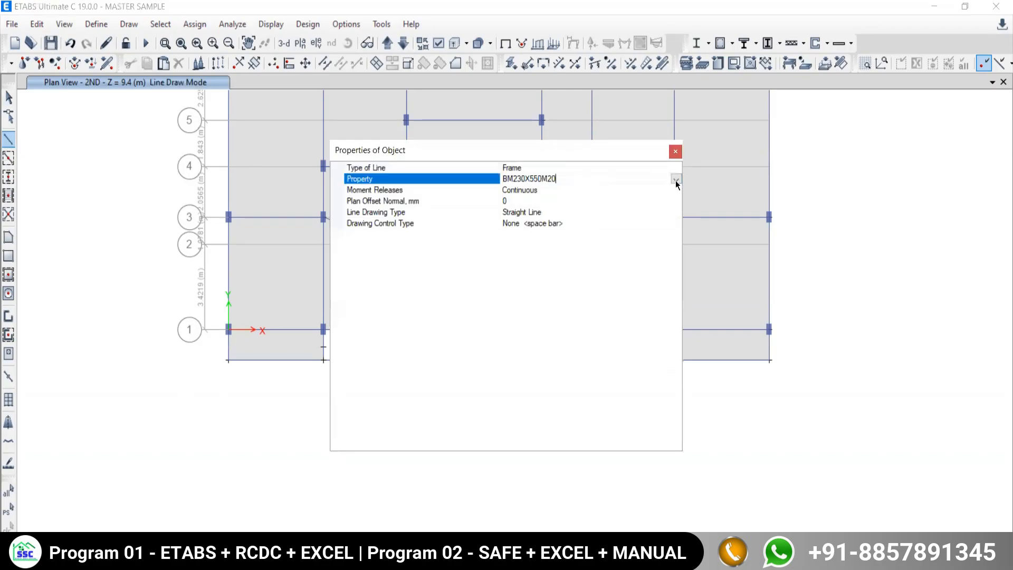
pyautogui.click(676, 179)
pyautogui.click(537, 205)
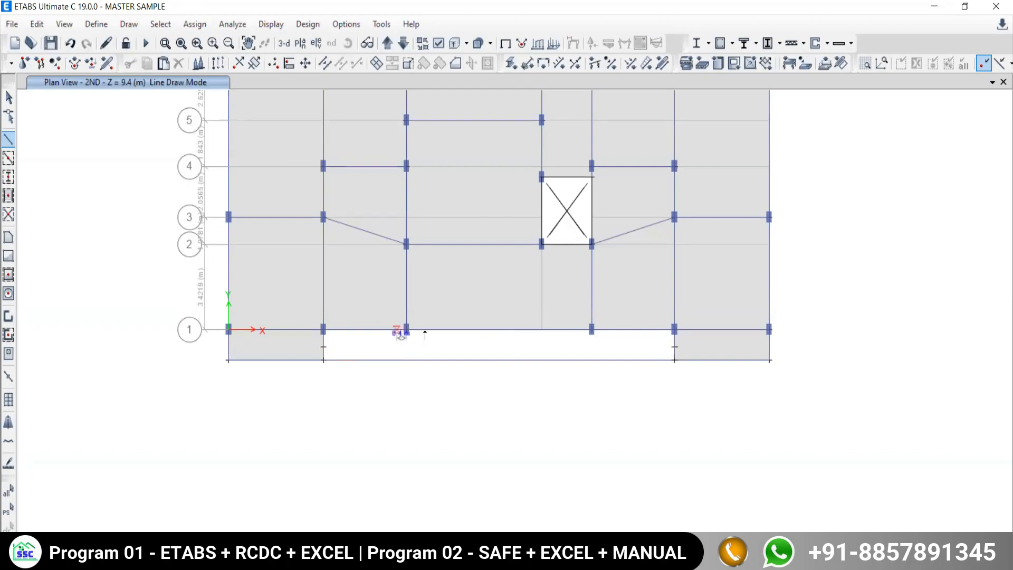
pyautogui.scroll(5, 408, 358)
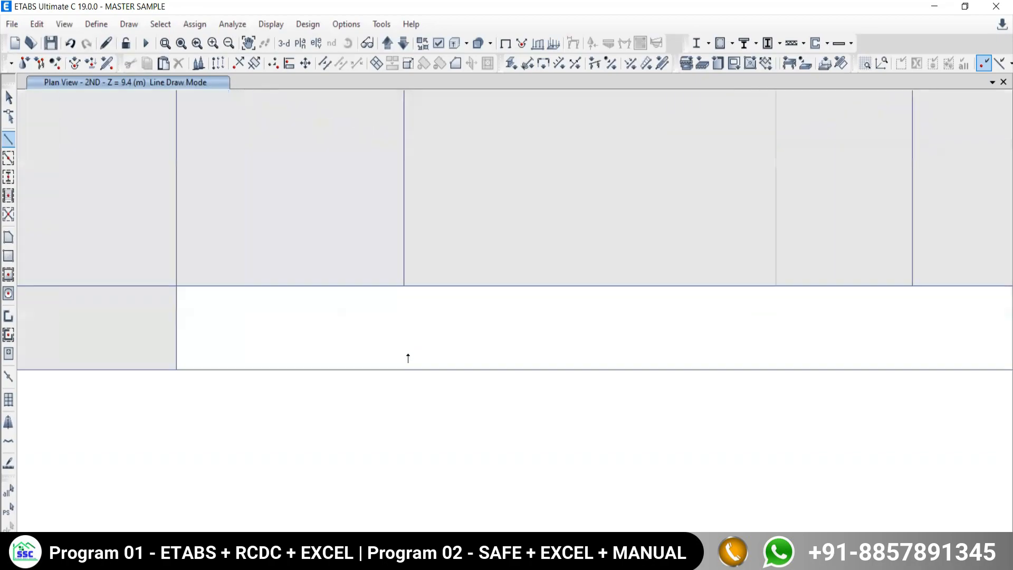
pyautogui.click(404, 288)
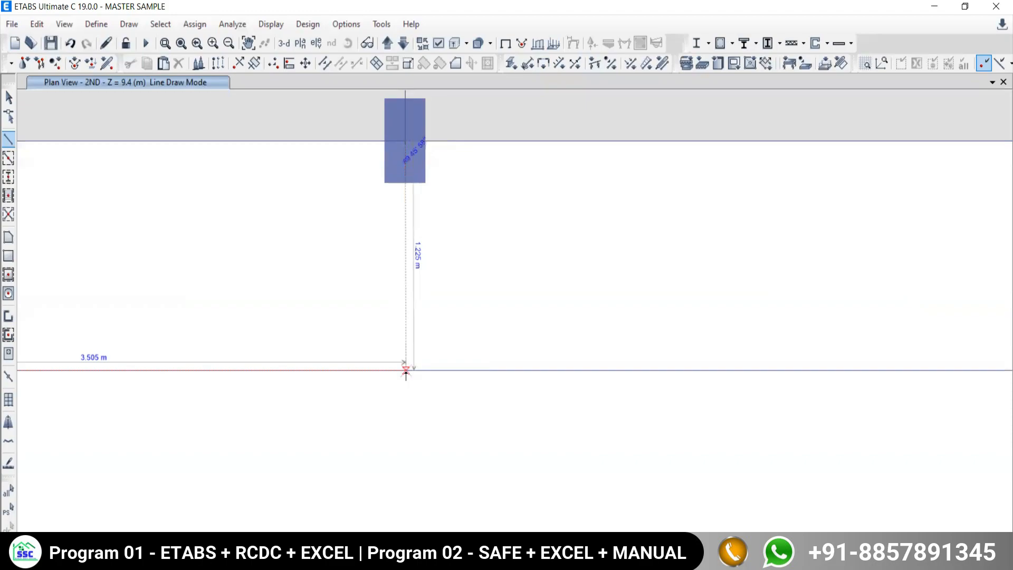
pyautogui.press('Escape')
pyautogui.scroll(-6, 429, 363)
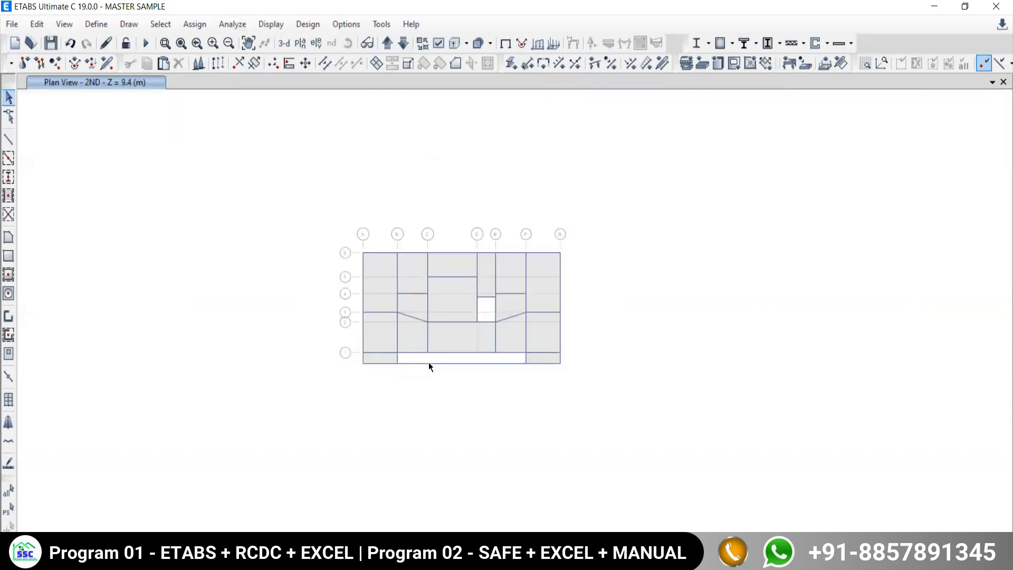
pyautogui.scroll(2, 428, 391)
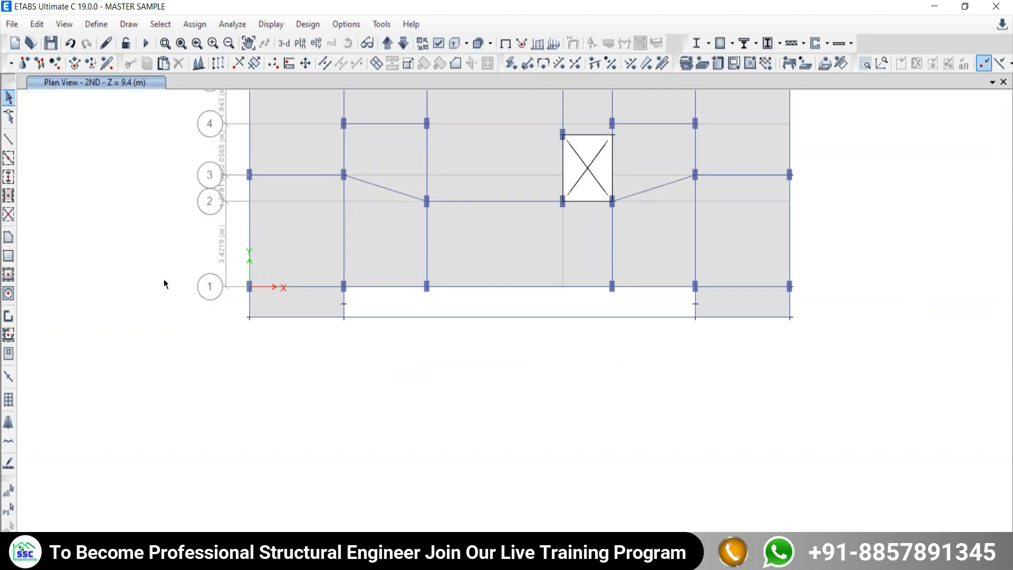
pyautogui.rightClick(114, 236)
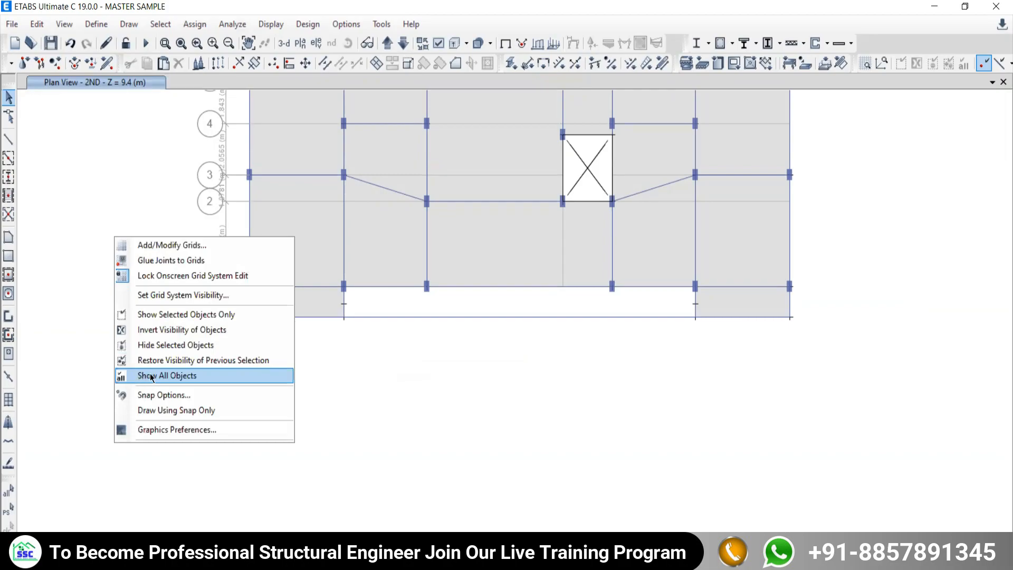
# Draw a BM230X650M20 beam parallel to Y from the column at C-1 outward past the balcony edge beam
pyautogui.click(9, 139)
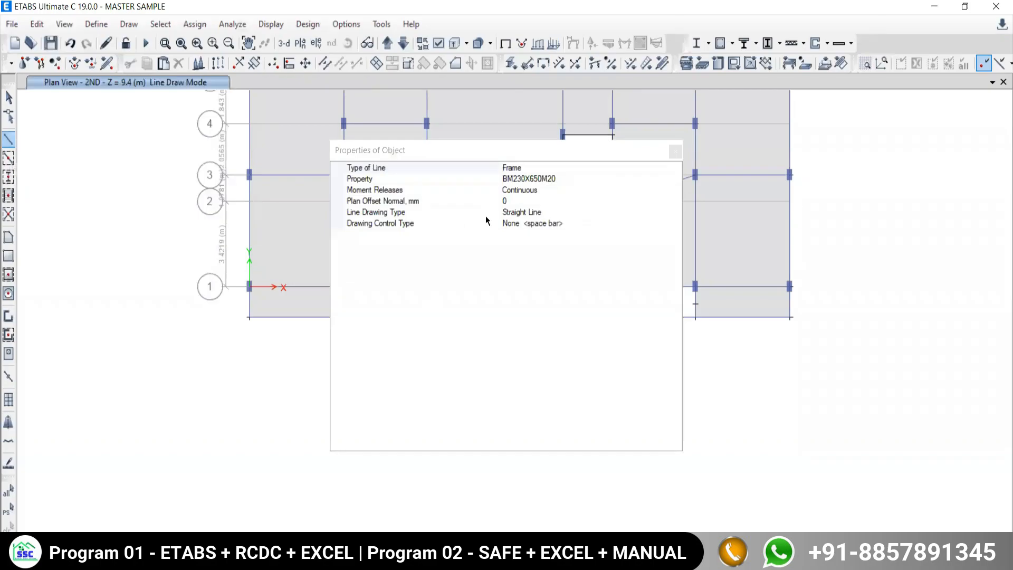
pyautogui.click(566, 223)
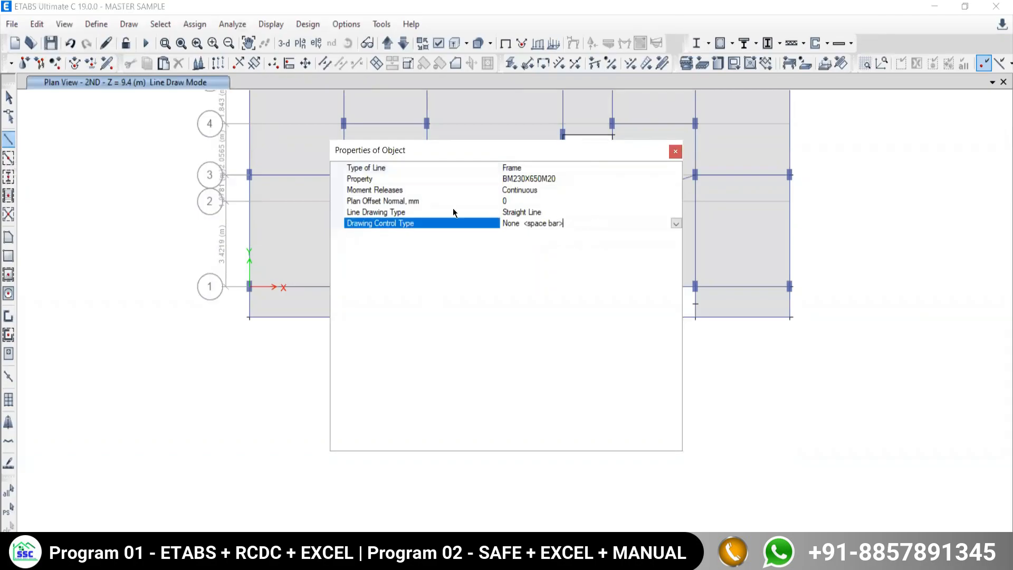
pyautogui.click(677, 224)
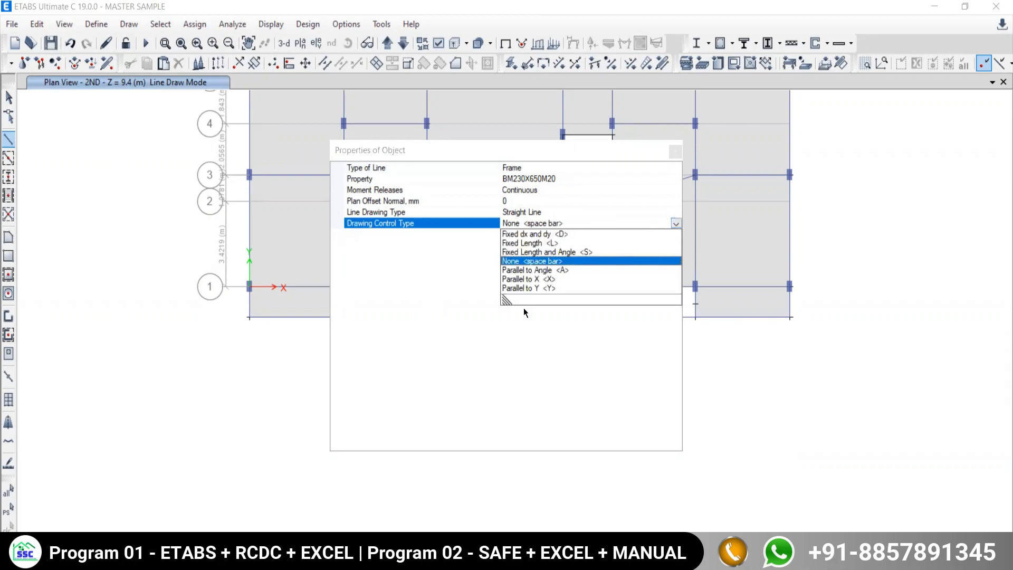
pyautogui.click(531, 287)
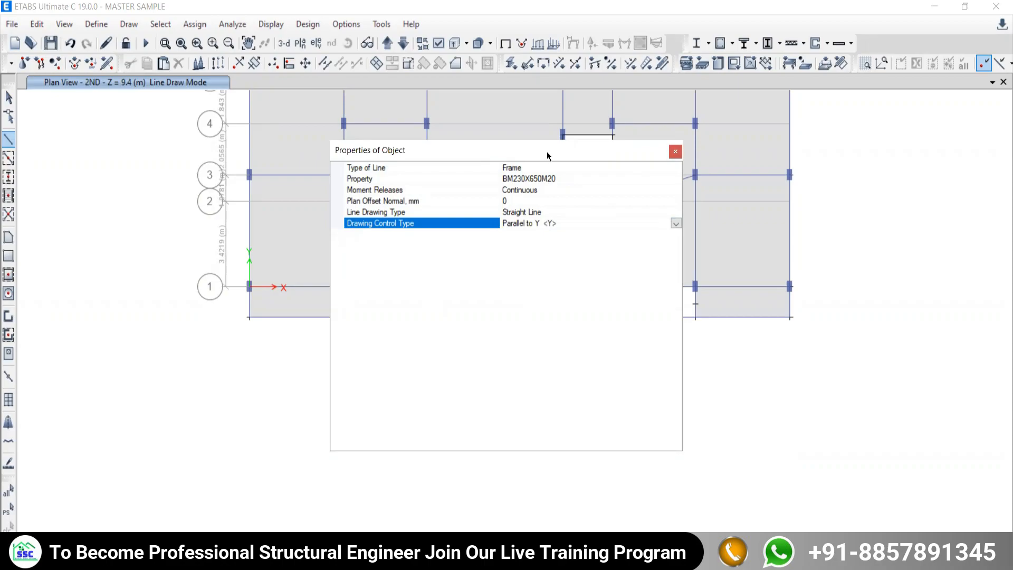
pyautogui.moveTo(546, 151); pyautogui.dragTo(884, 153)
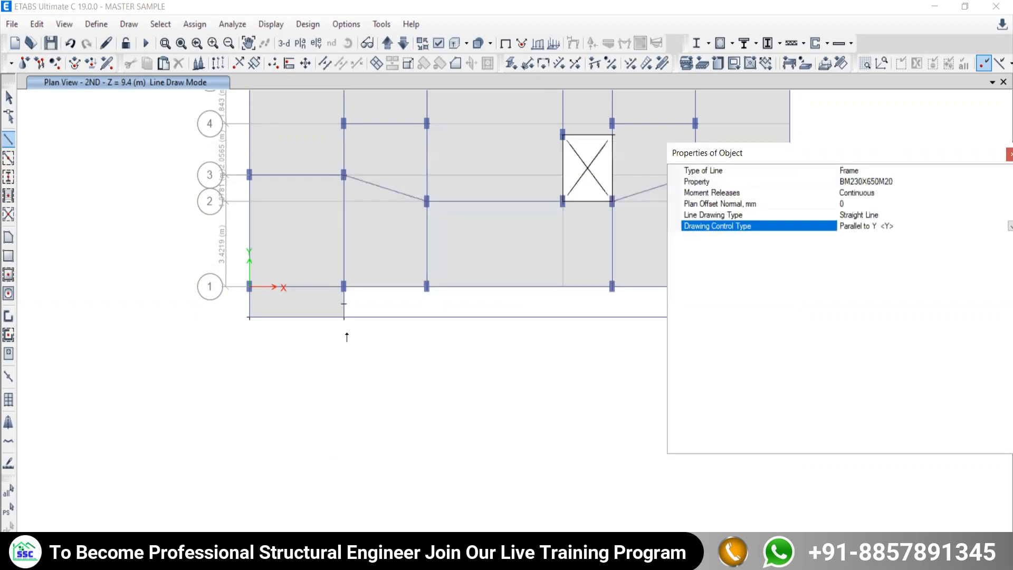
pyautogui.click(427, 288)
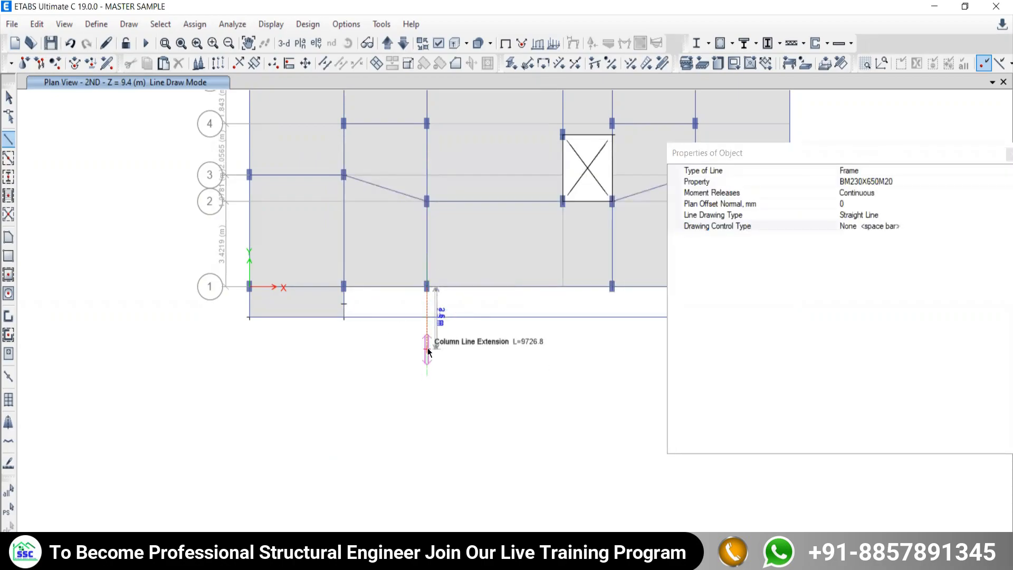
pyautogui.doubleClick(427, 350)
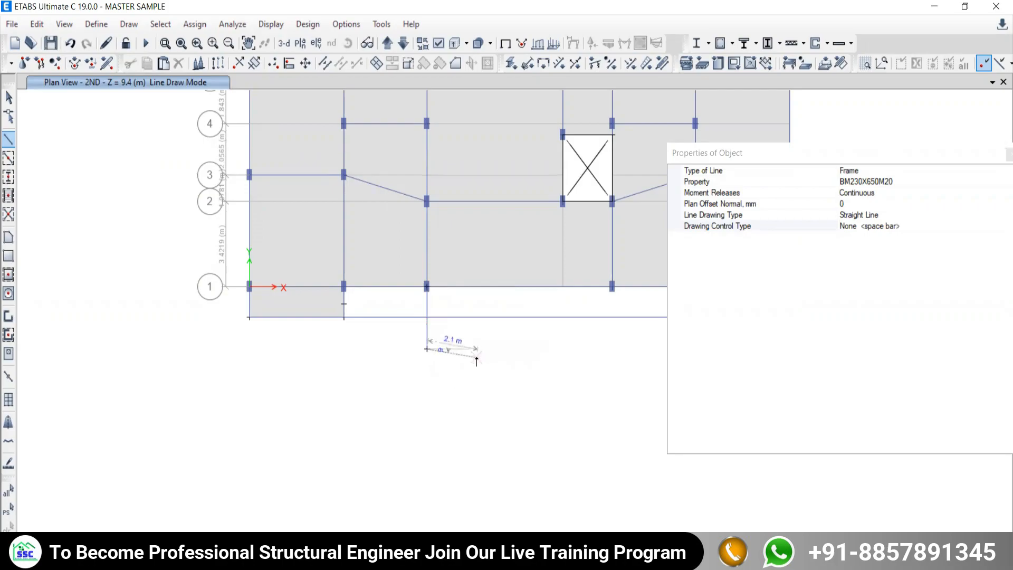
# Draw another BM230X650M20 beam parallel to Y from the column at E-1 outward past the balcony edge beam
pyautogui.moveTo(607, 364); pyautogui.dragTo(409, 355, button='middle')
pyautogui.scroll(5, 415, 288)
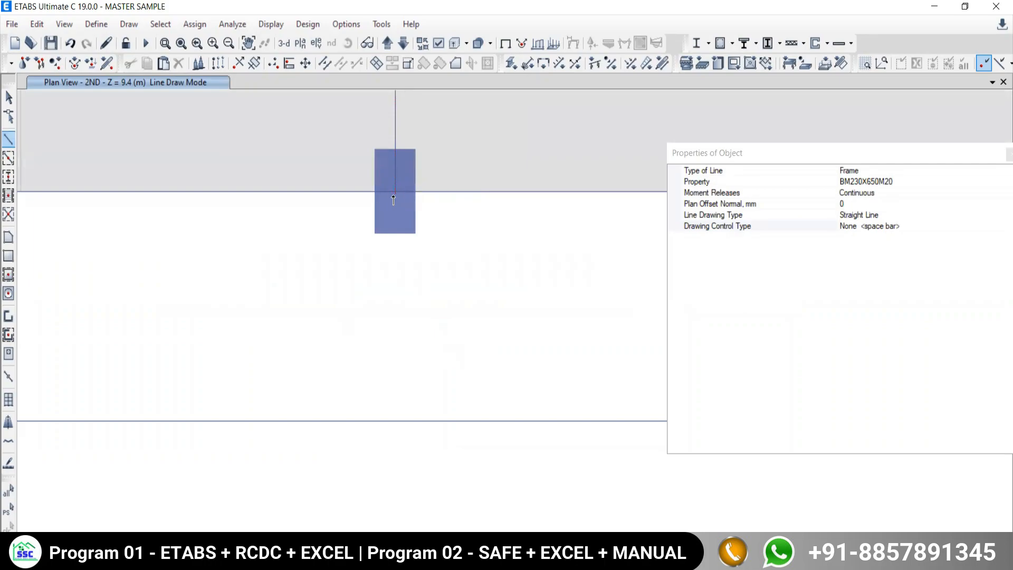
pyautogui.scroll(-5, 391, 294)
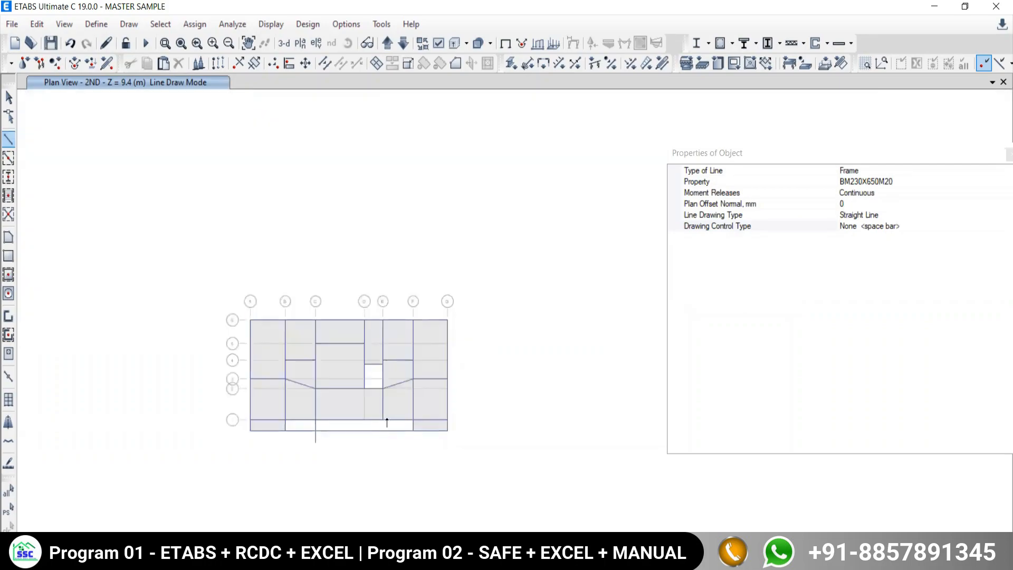
pyautogui.click(936, 225)
pyautogui.click(1010, 226)
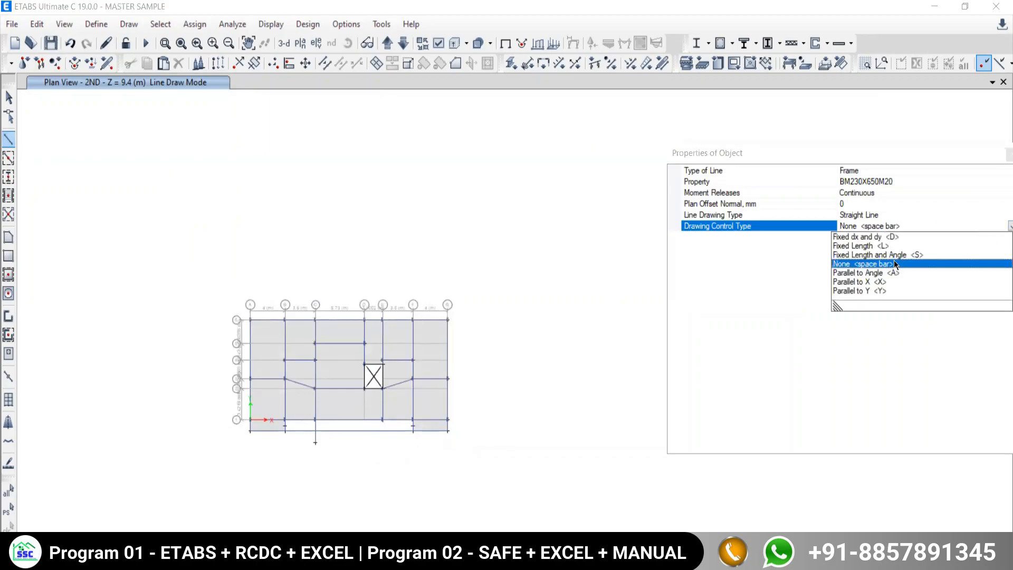
pyautogui.click(851, 291)
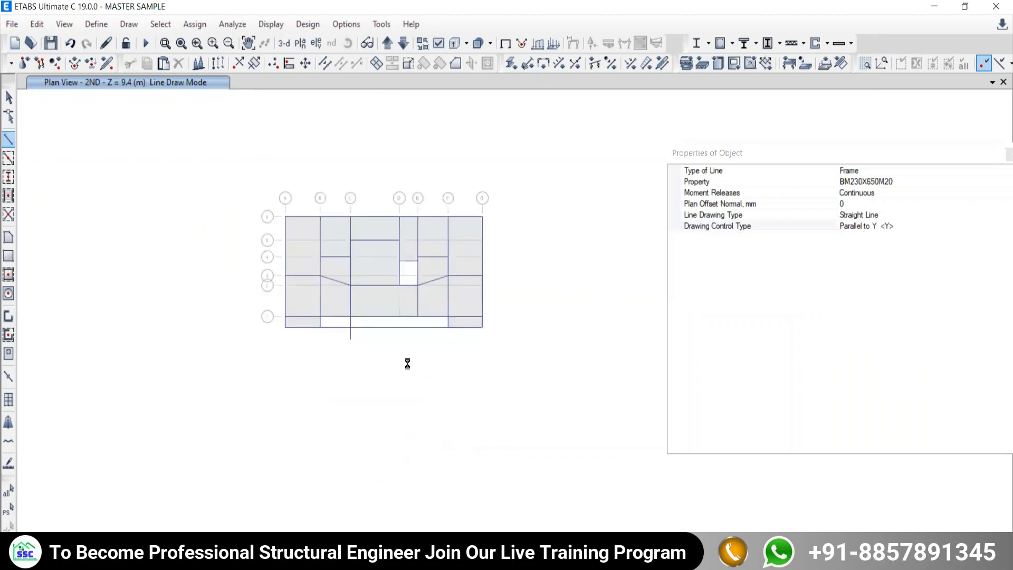
pyautogui.scroll(5, 409, 329)
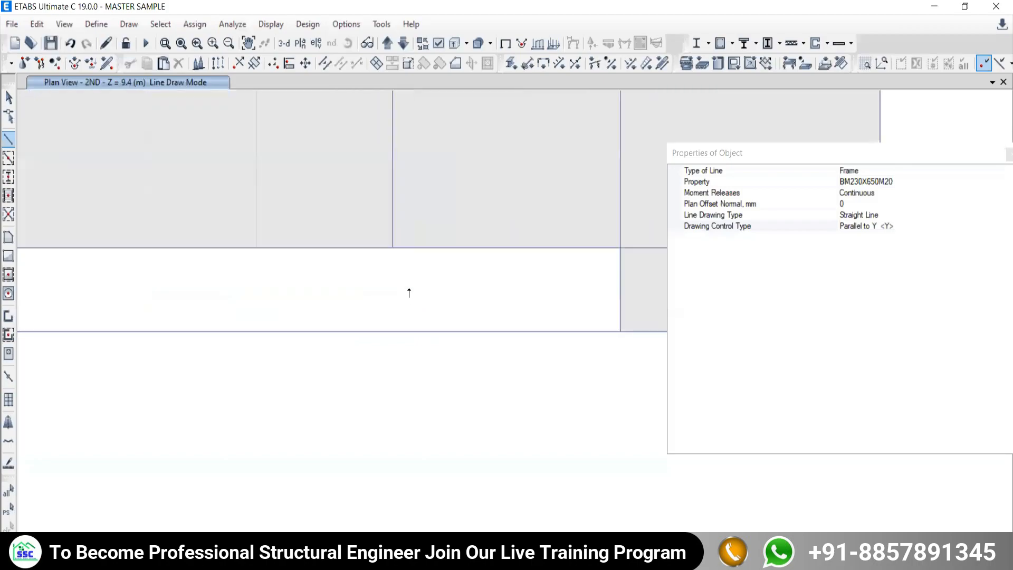
pyautogui.click(393, 248)
pyautogui.doubleClick(394, 439)
pyautogui.scroll(-5, 506, 400)
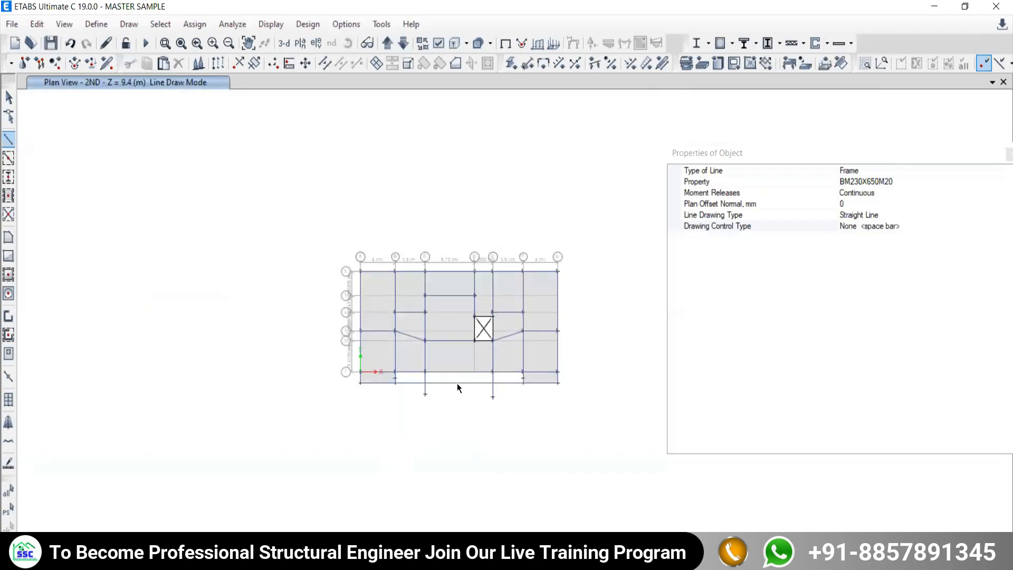
pyautogui.press('Escape')
# Enable snapping to line ends and midpoints
pyautogui.scroll(5, 457, 380)
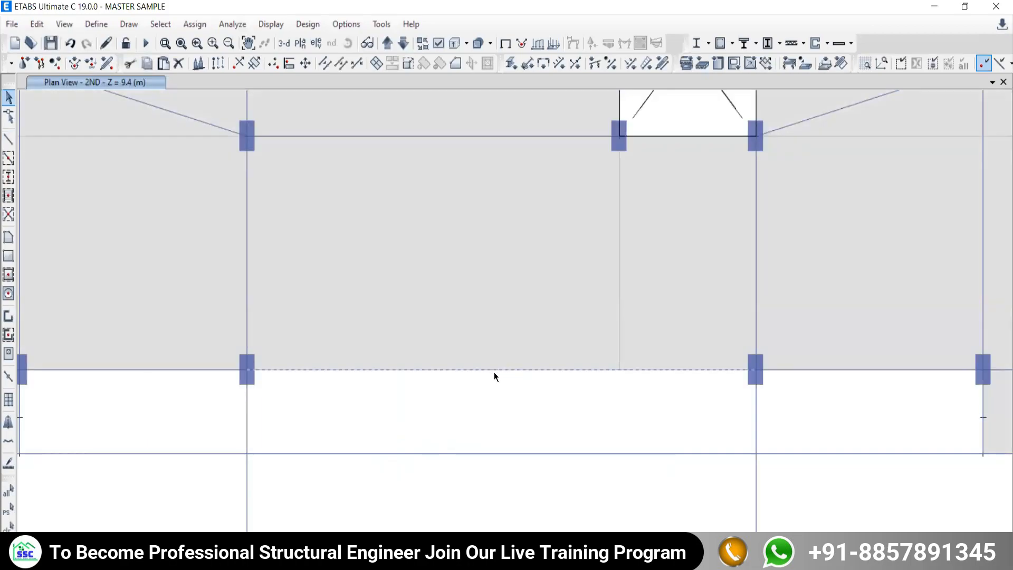
pyautogui.scroll(-6, 497, 373)
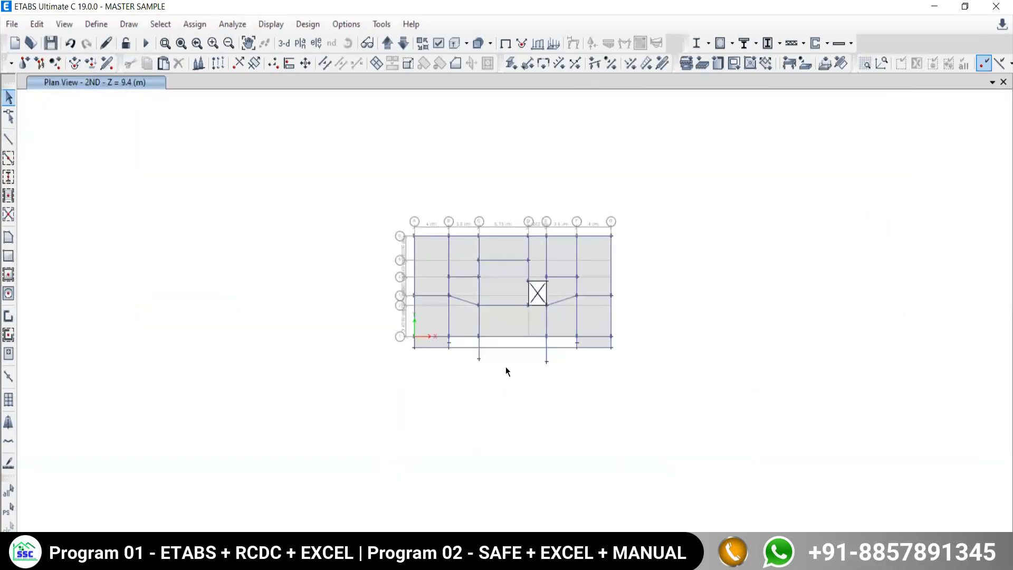
pyautogui.rightClick(494, 384)
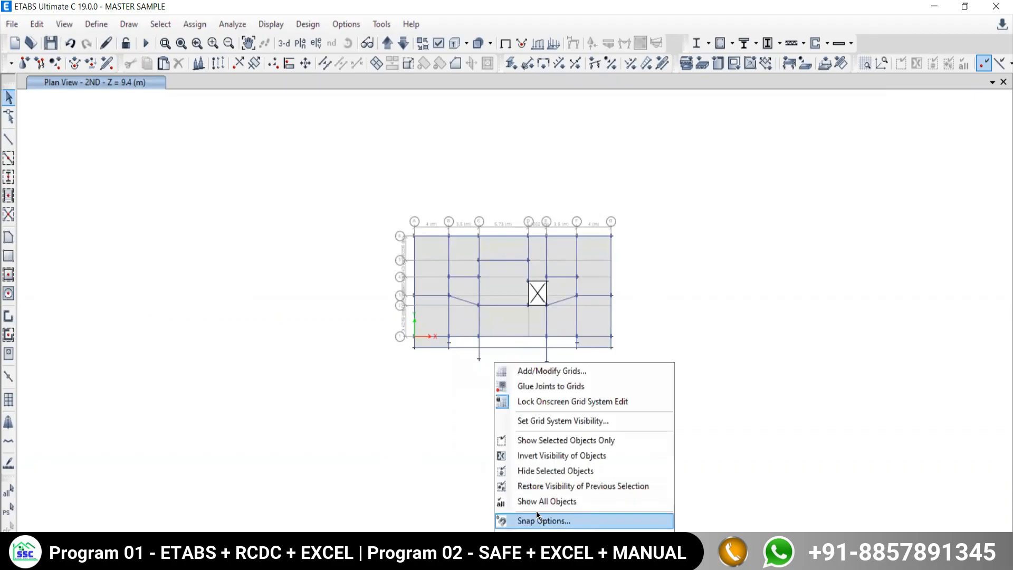
pyautogui.click(543, 521)
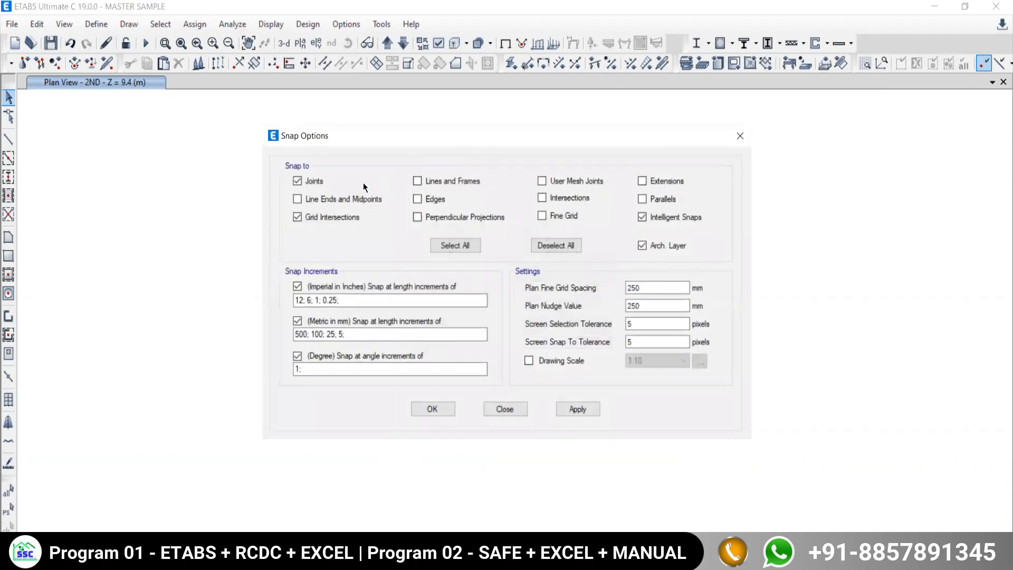
pyautogui.click(297, 201)
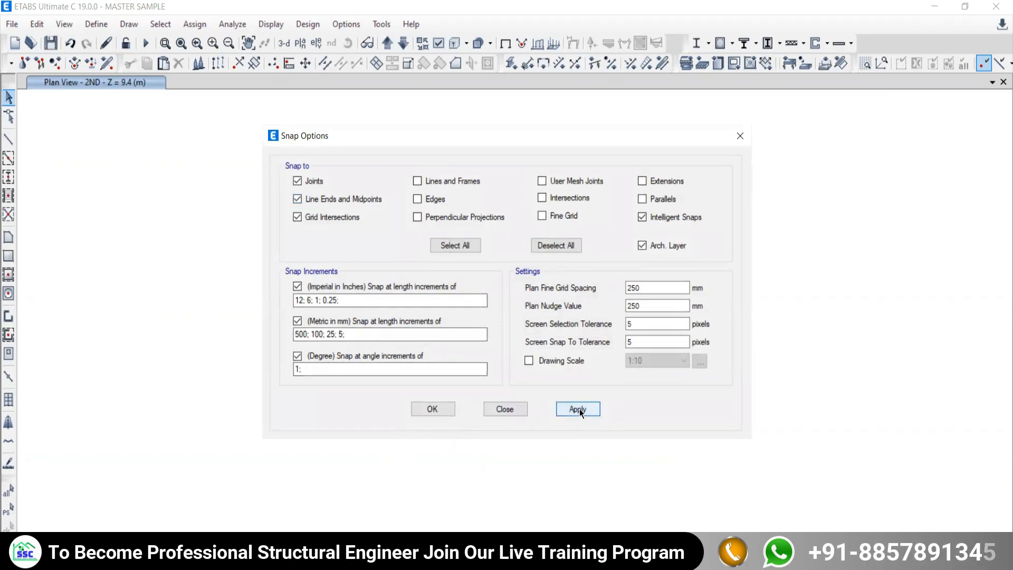
pyautogui.click(428, 409)
# Draw a BM230X650M20 beam parallel to Y from the midpoint of the grid 1 beam between C and E past the balcony edge beam
pyautogui.click(9, 139)
pyautogui.click(903, 222)
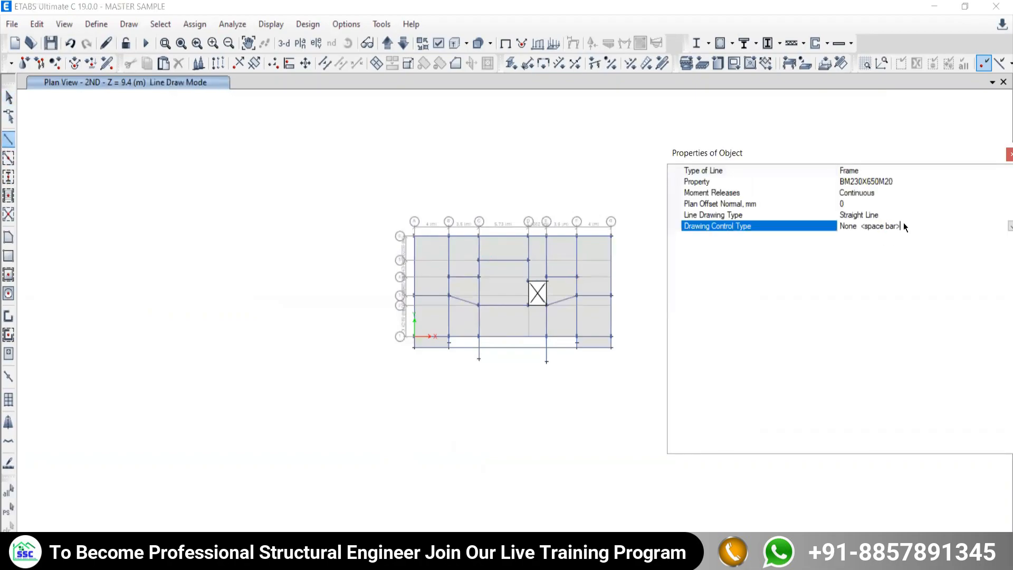
pyautogui.click(1009, 226)
pyautogui.click(852, 292)
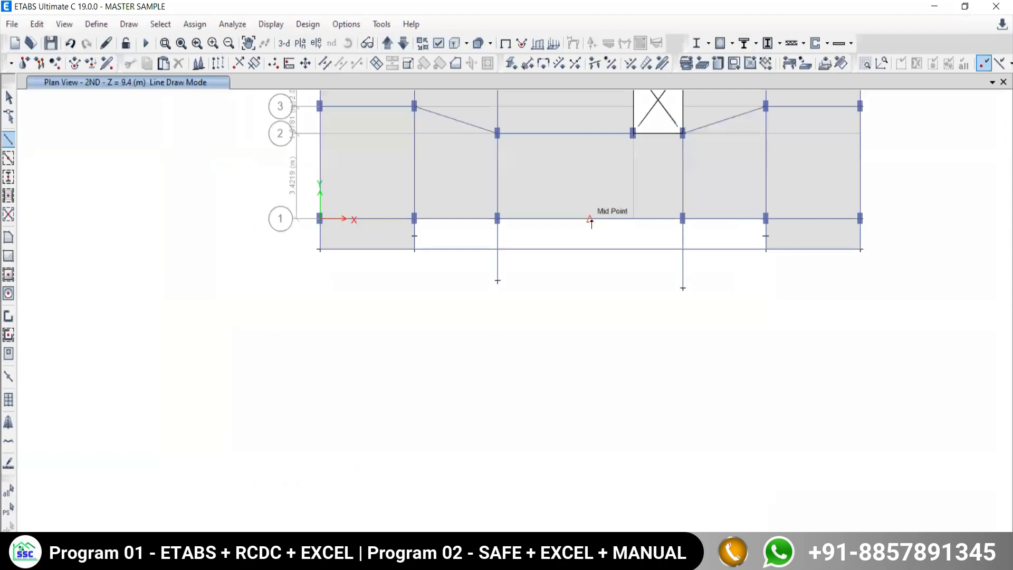
pyautogui.click(590, 219)
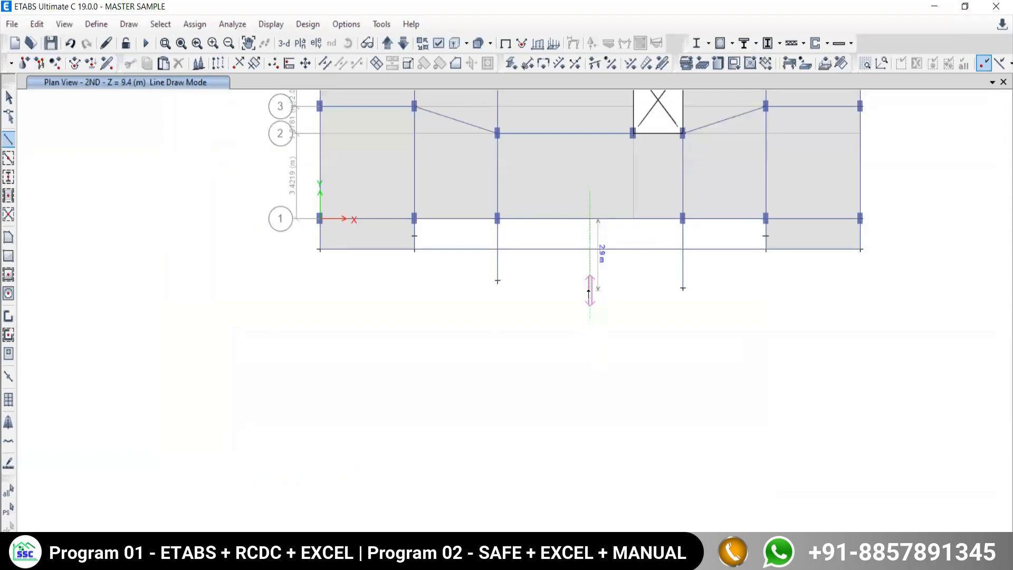
pyautogui.click(590, 286)
pyautogui.press('Escape')
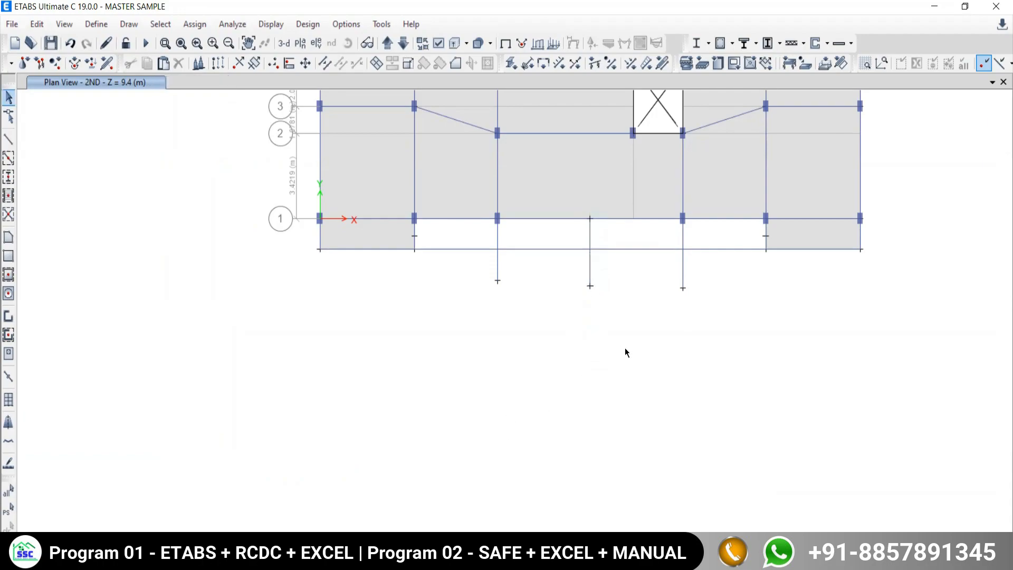
# Trim the three projecting balcony beams at the balcony edge beam, selecting the beams, their outer end joints and the edge beam
pyautogui.moveTo(622, 338); pyautogui.dragTo(604, 405, button='middle')
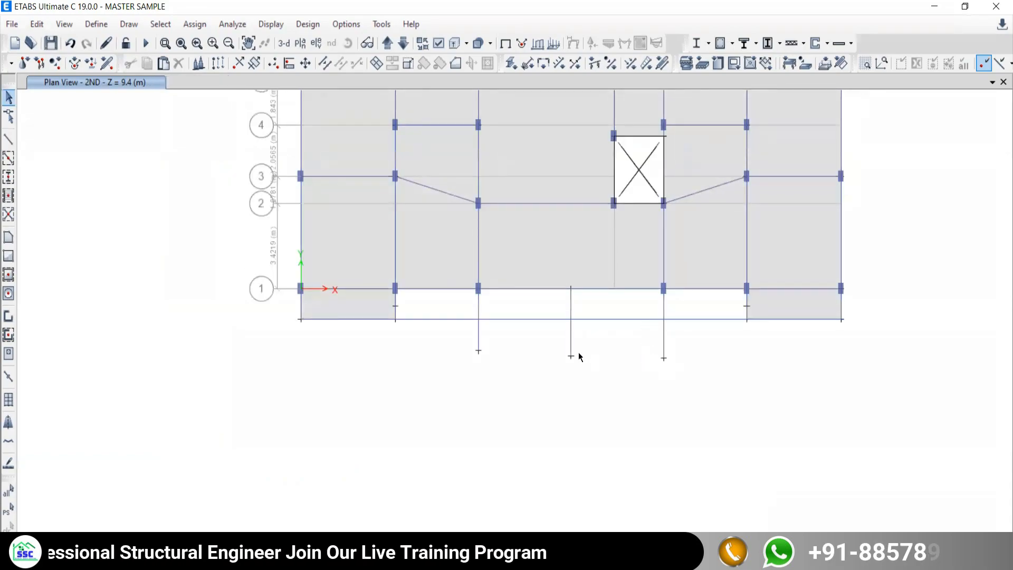
pyautogui.scroll(3, 548, 319)
pyautogui.scroll(-3, 547, 316)
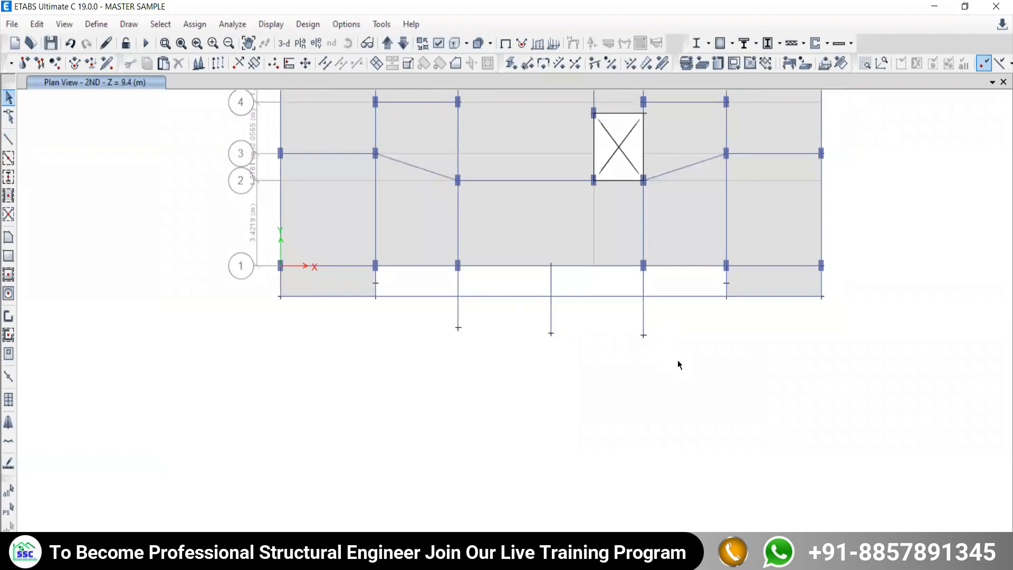
pyautogui.moveTo(671, 319); pyautogui.dragTo(423, 305)
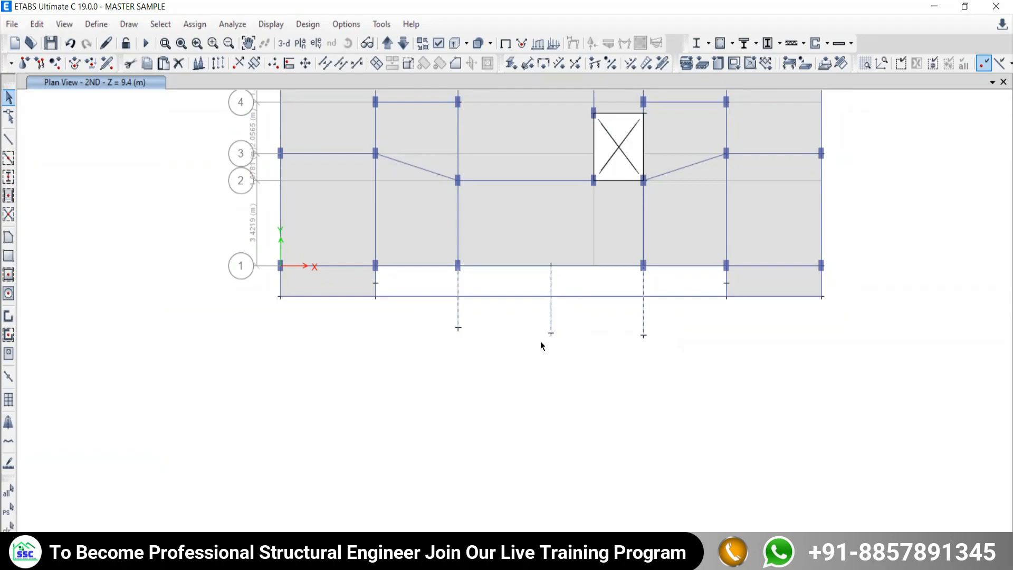
pyautogui.moveTo(428, 320); pyautogui.dragTo(517, 359)
pyautogui.moveTo(522, 319); pyautogui.dragTo(644, 383)
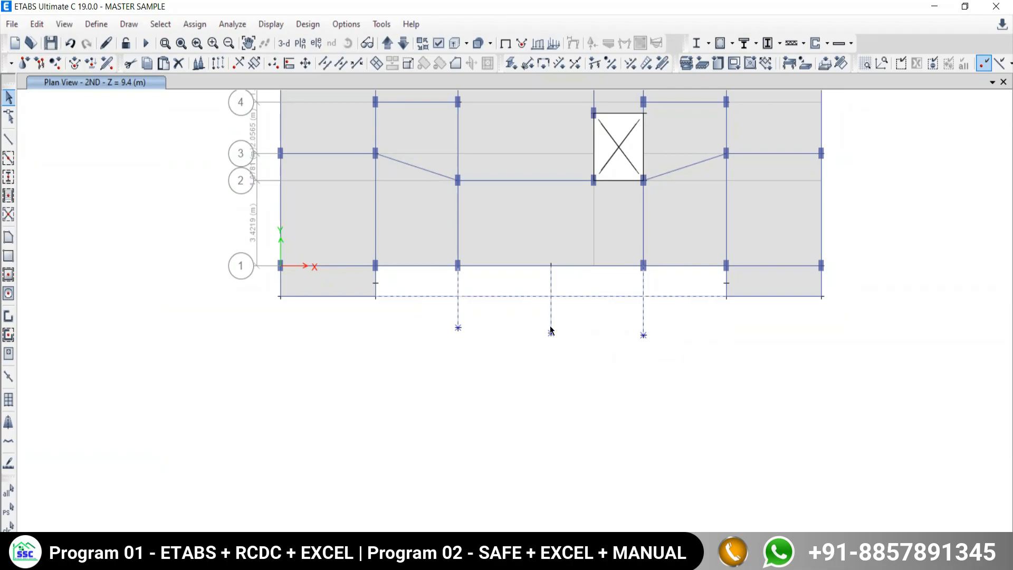
pyautogui.click(30, 25)
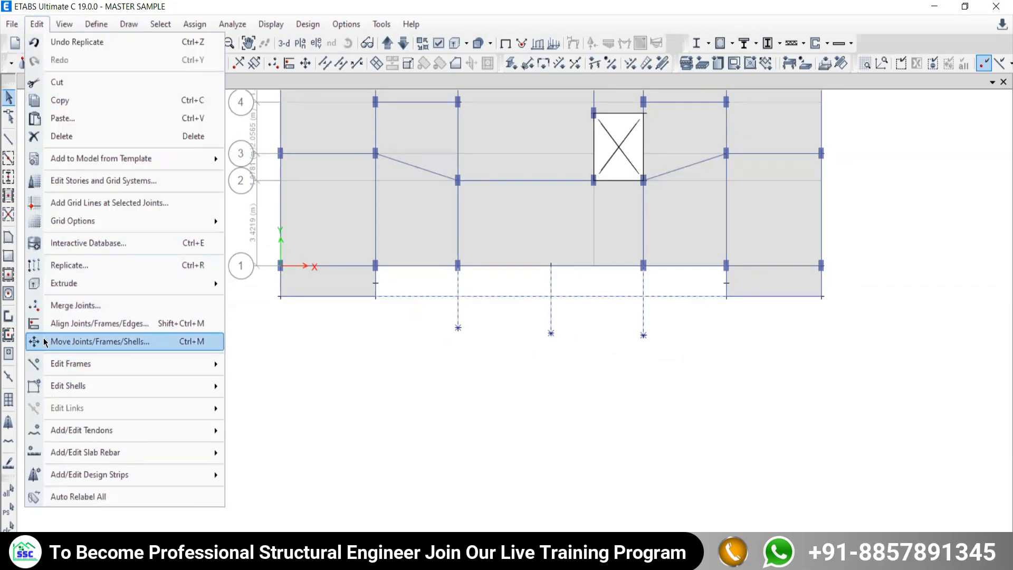
pyautogui.click(76, 324)
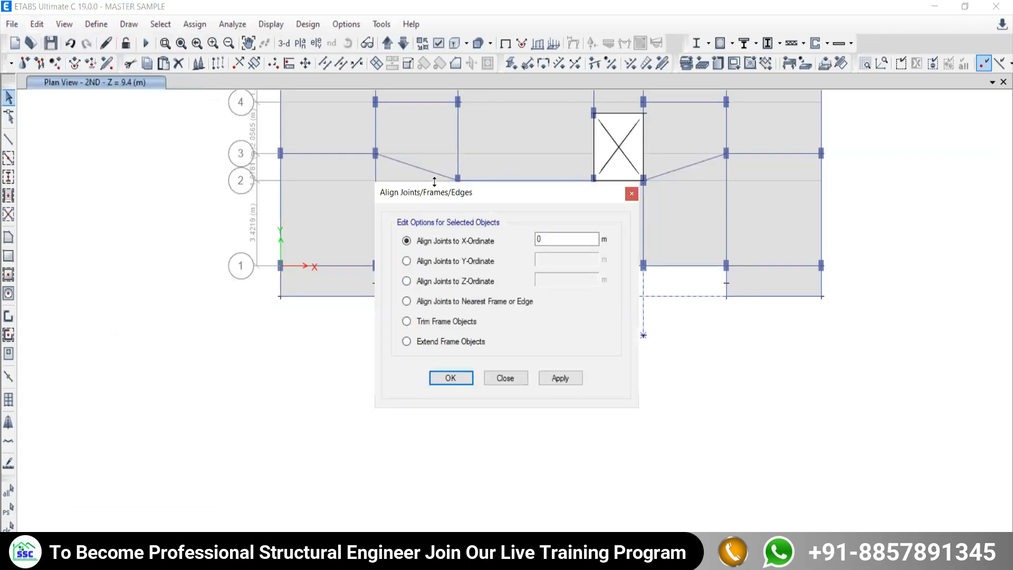
pyautogui.moveTo(427, 192); pyautogui.dragTo(147, 207)
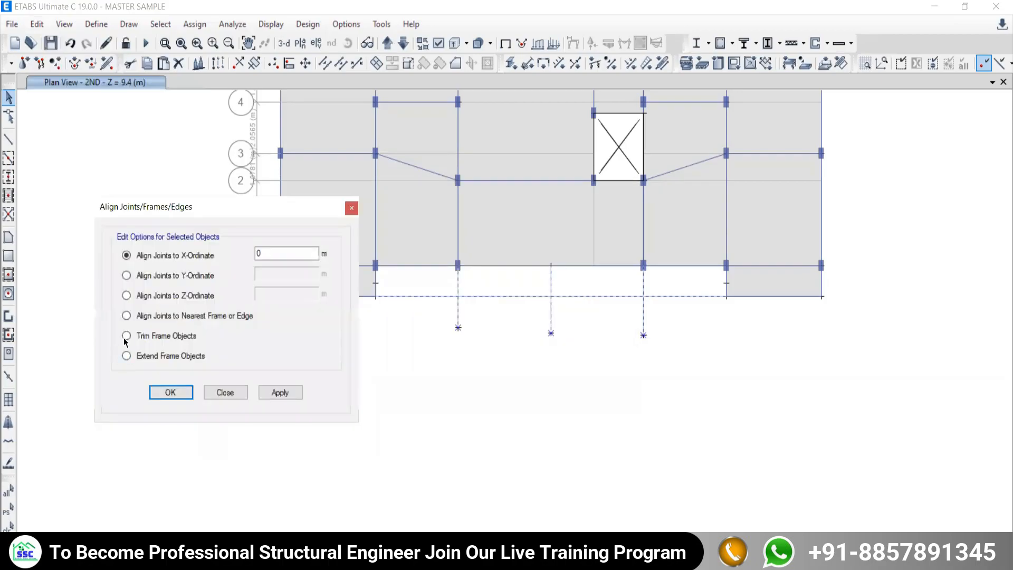
pyautogui.click(125, 337)
pyautogui.click(286, 393)
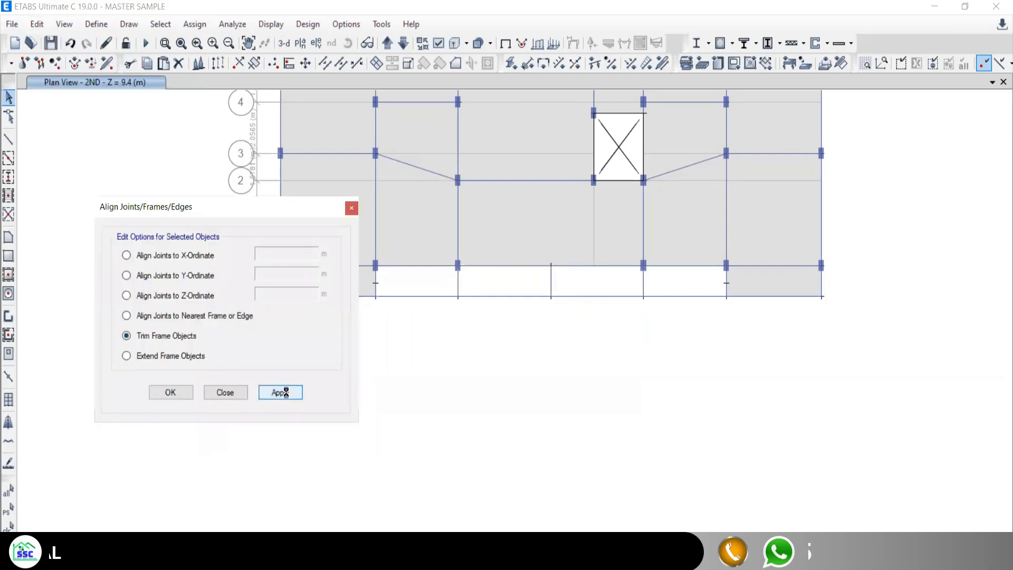
pyautogui.moveTo(579, 369); pyautogui.dragTo(601, 421, button='middle')
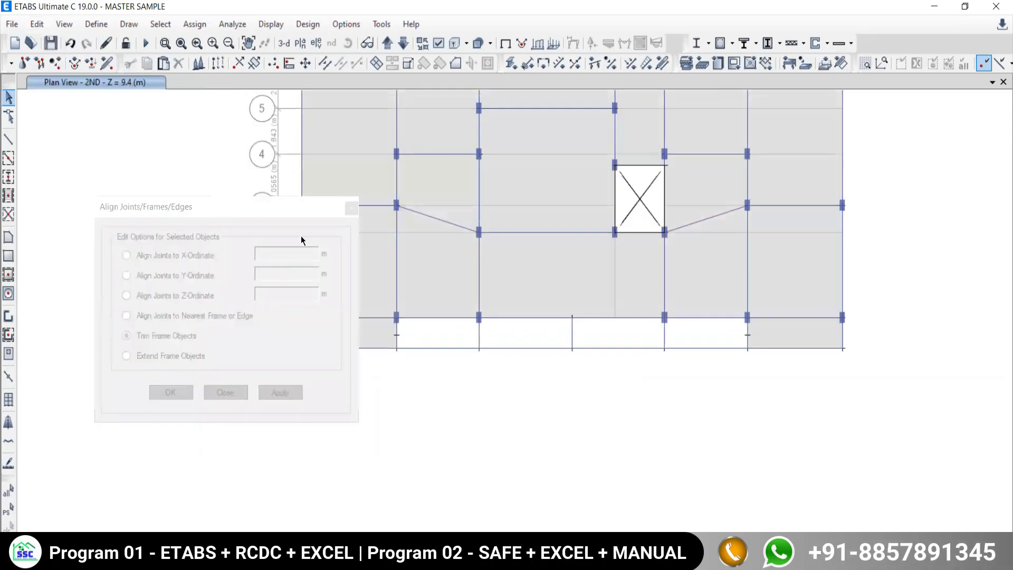
pyautogui.click(351, 210)
# Draw a BM230X650M20 beam from the middle balcony beam's joint on grid 1 straight inward to the grid 2 beam
pyautogui.click(8, 139)
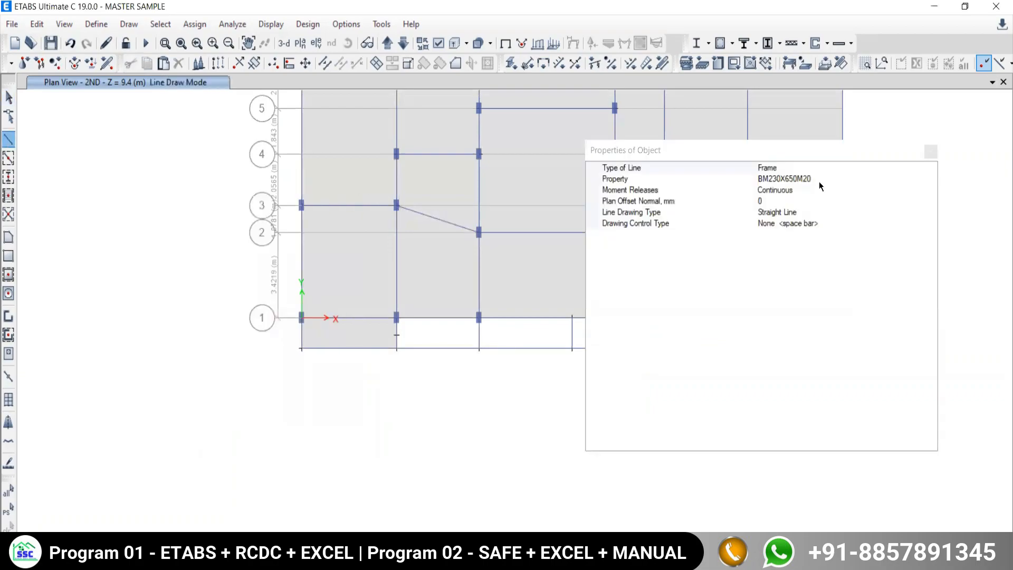
pyautogui.click(930, 152)
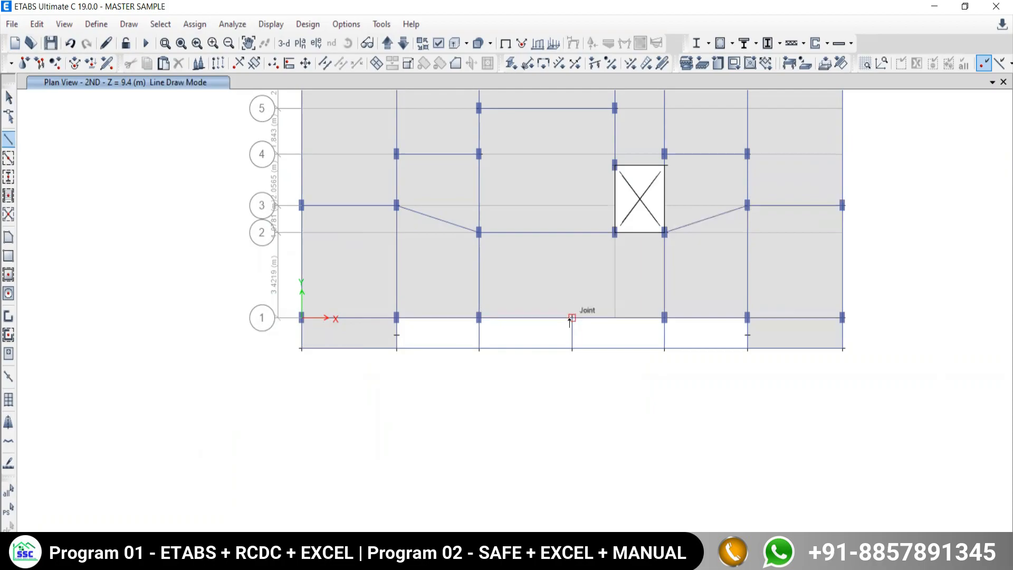
pyautogui.click(572, 233)
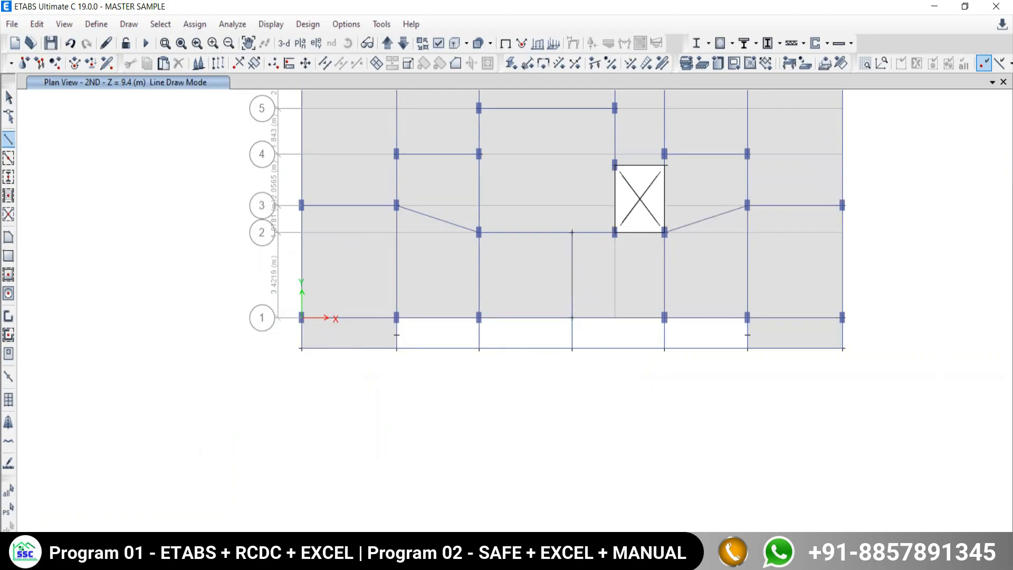